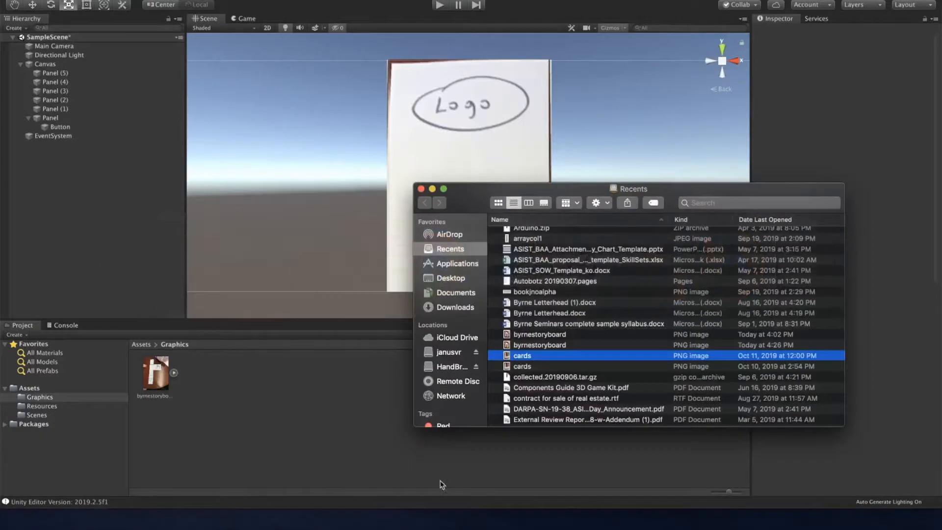
- Import the cards PNG into the Graphics folder and apply Sprite (2D and UI) texture type with Multiple sprite mode to it
drag(522, 357, 315, 436)
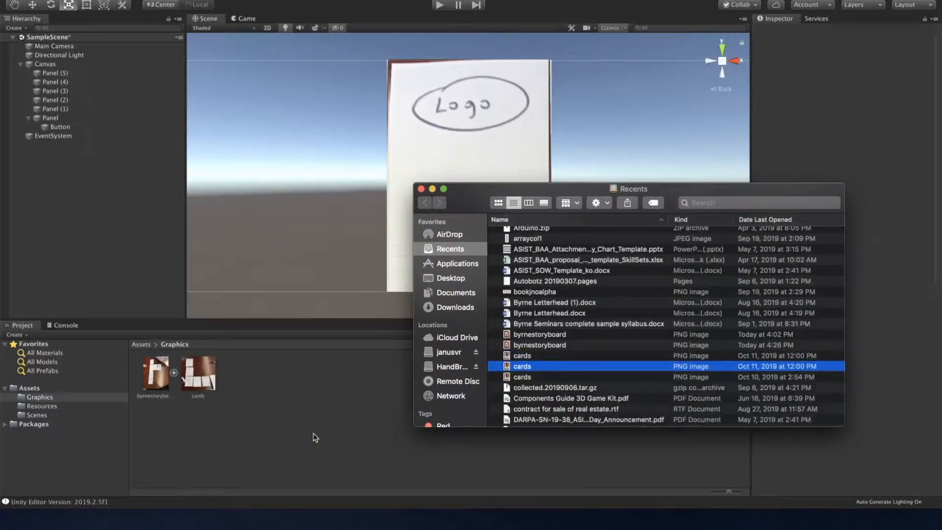
click(314, 437)
click(199, 376)
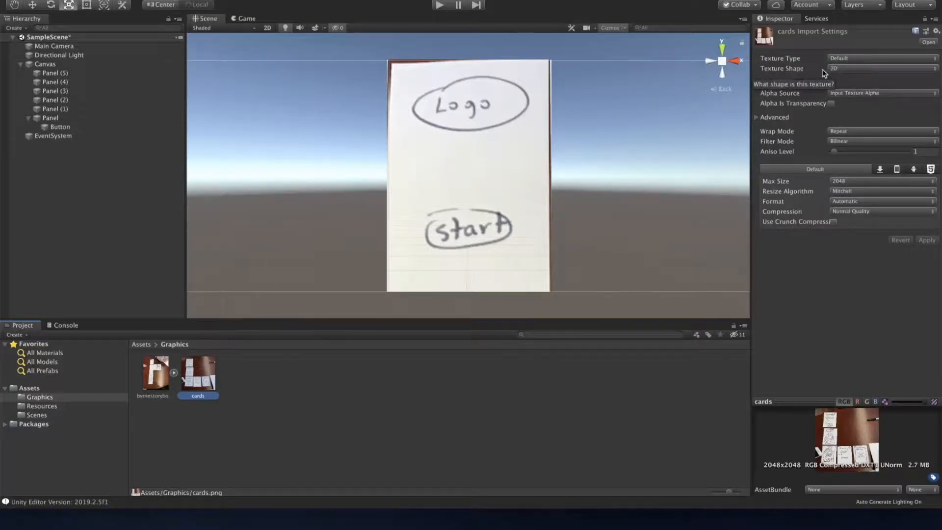
click(839, 59)
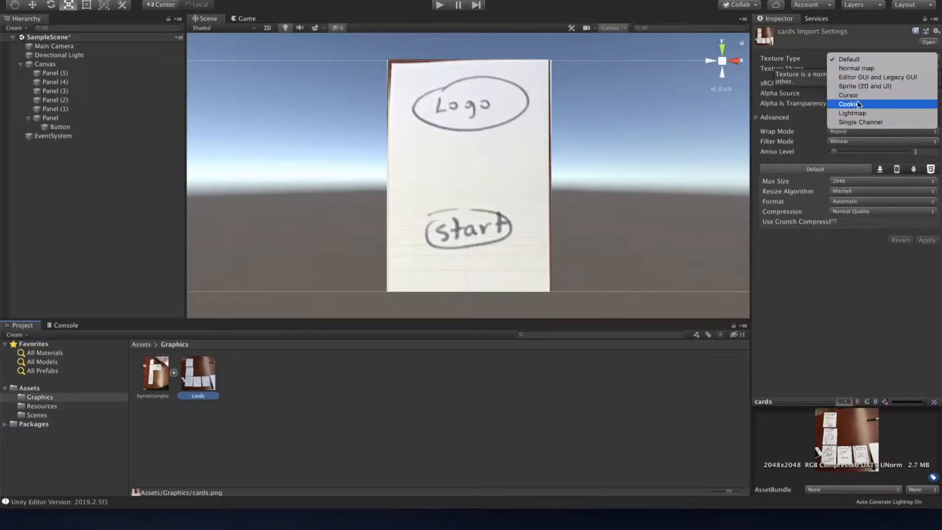
click(876, 87)
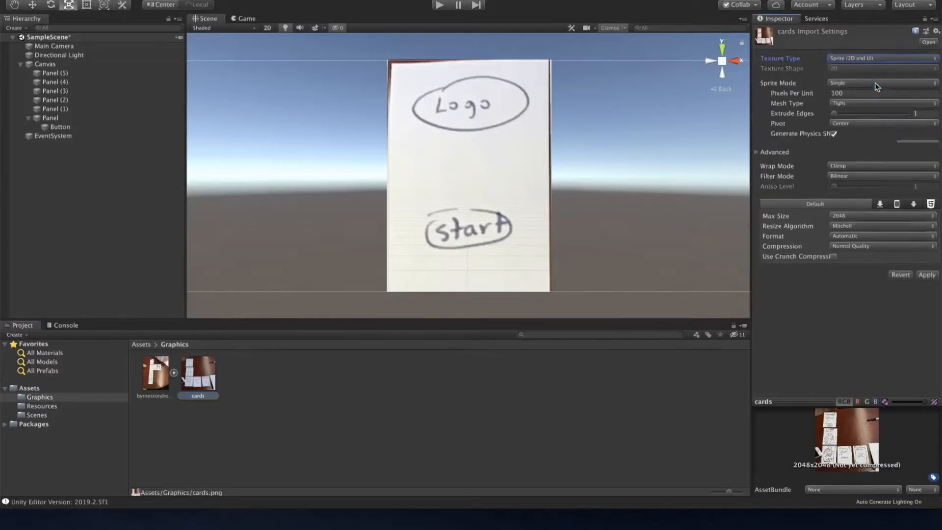
click(877, 86)
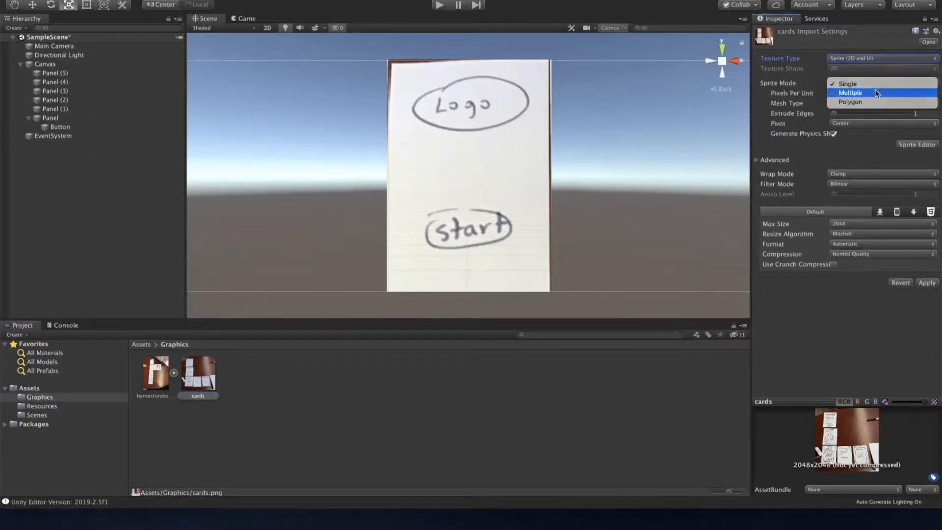
click(876, 92)
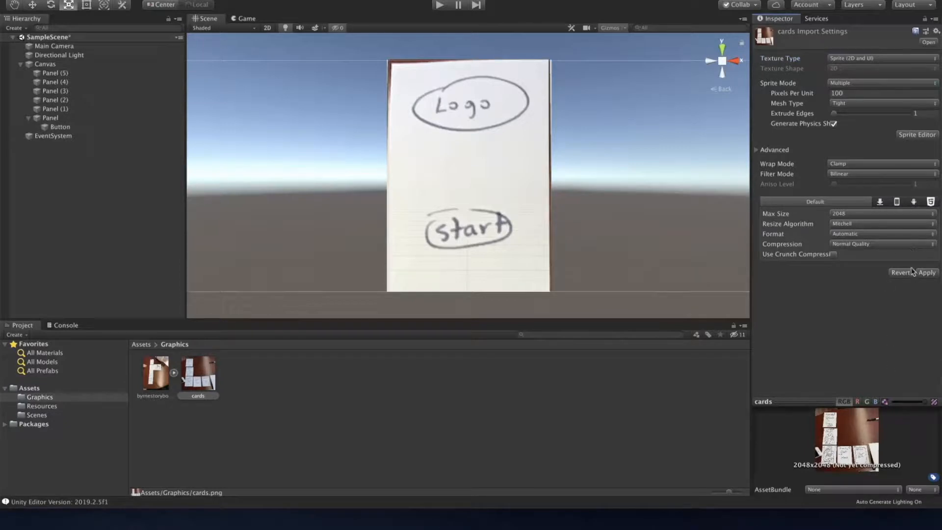
click(927, 272)
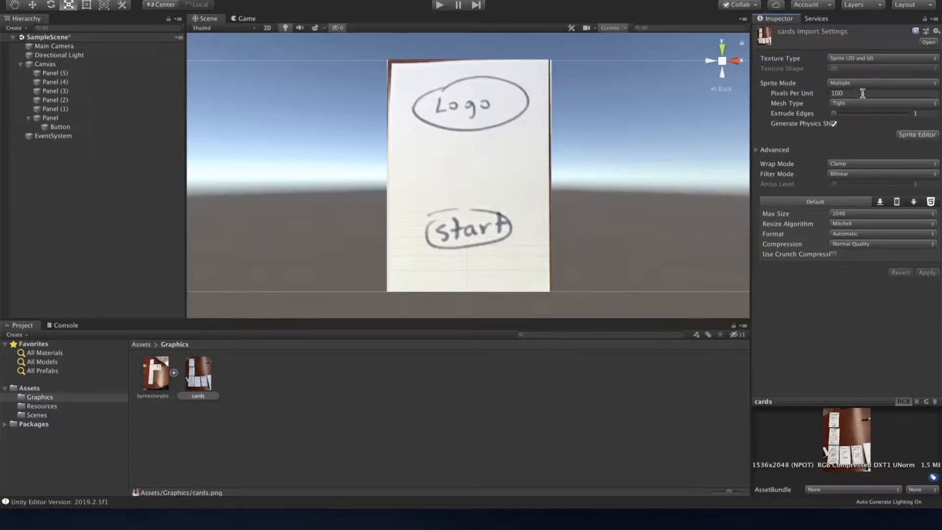
- In the Sprite Editor, cut a sprite of about 568 by 782 around the figure drawing on the middle card, name it logo_0 and apply
click(915, 135)
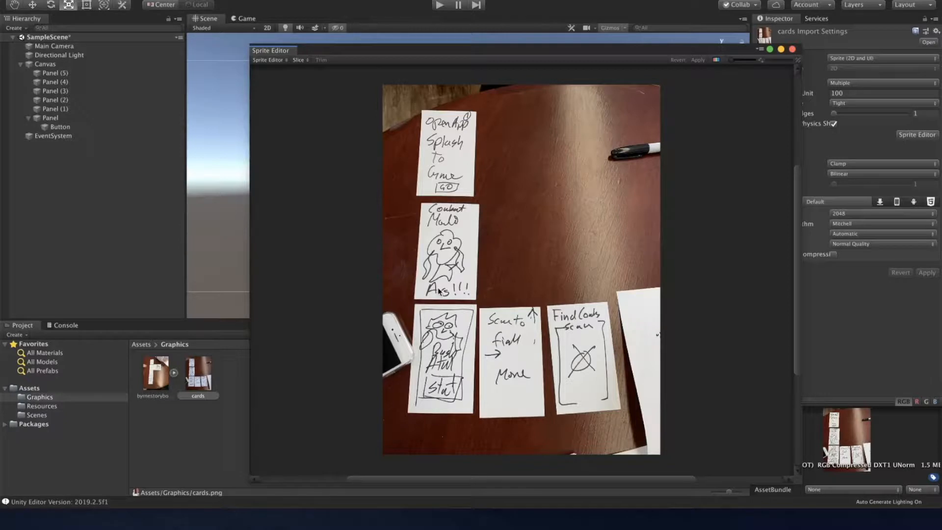
mouse_move(423, 229)
mouse_down()
mouse_move(470, 244)
mouse_move(473, 298)
mouse_up()
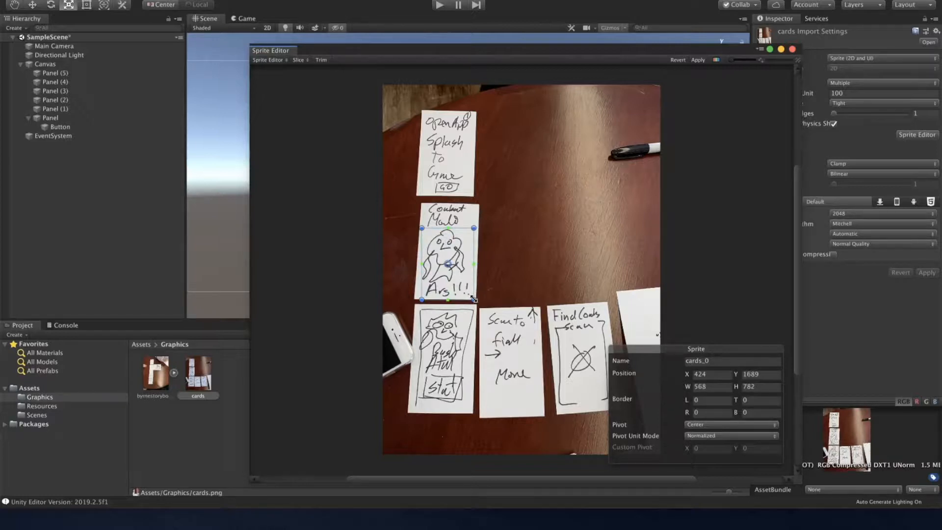
click(691, 361)
text(logo)
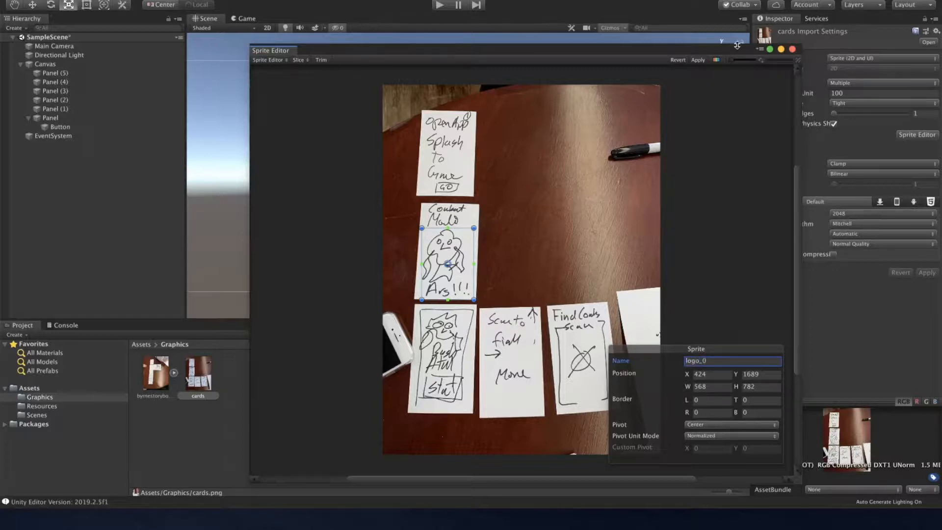
click(698, 60)
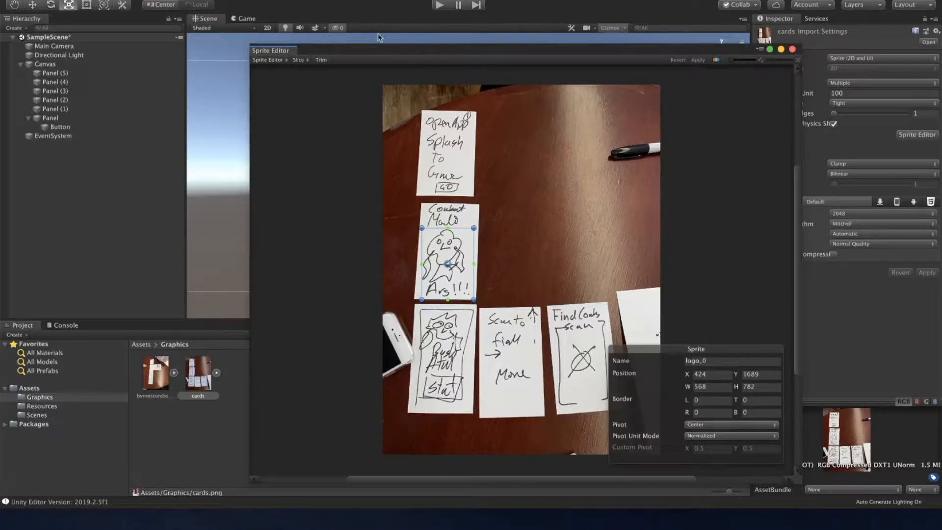
click(793, 49)
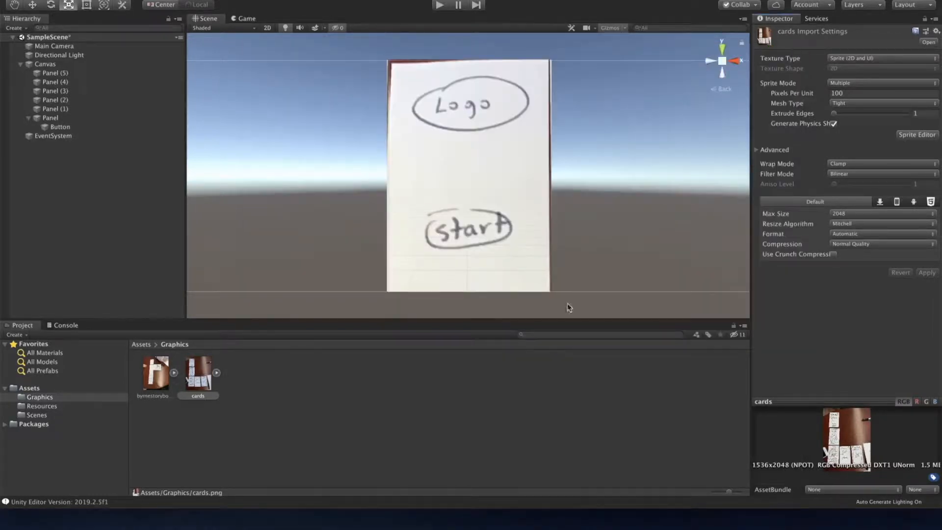
- Add a UI Image to the canvas and assign the logo_0 sprite from the cards texture as its source image
click(217, 373)
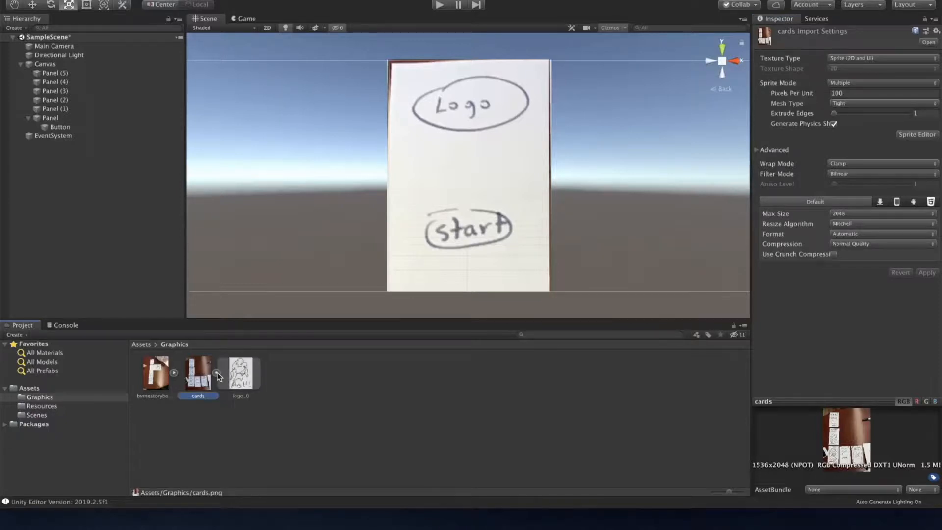
click(237, 376)
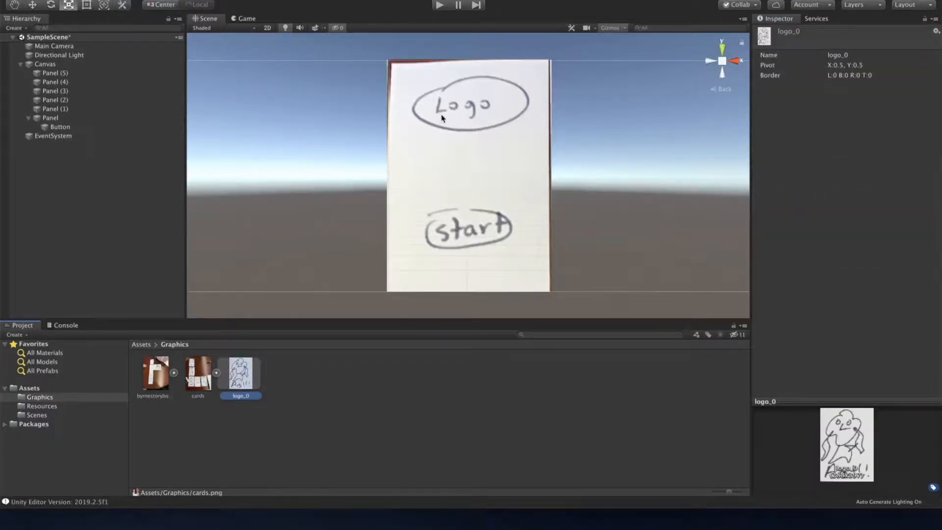
click(355, 417)
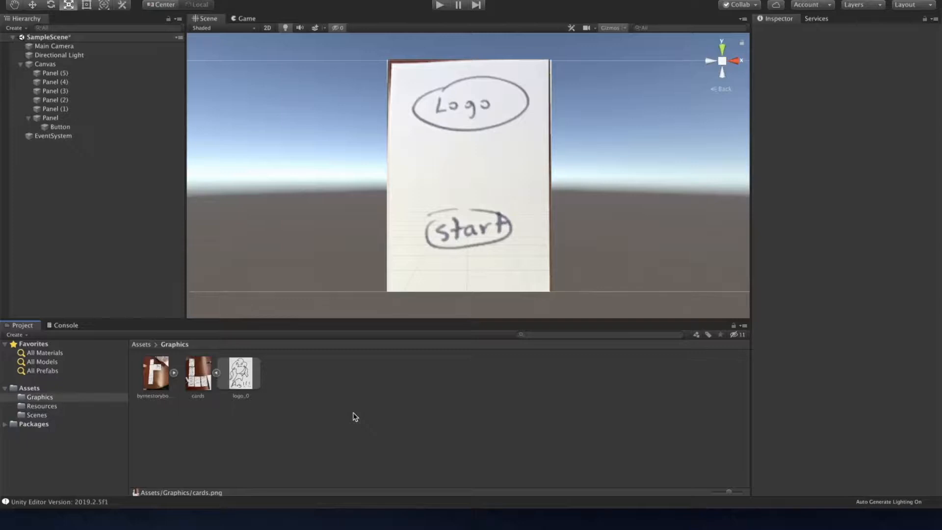
right_click(163, 60)
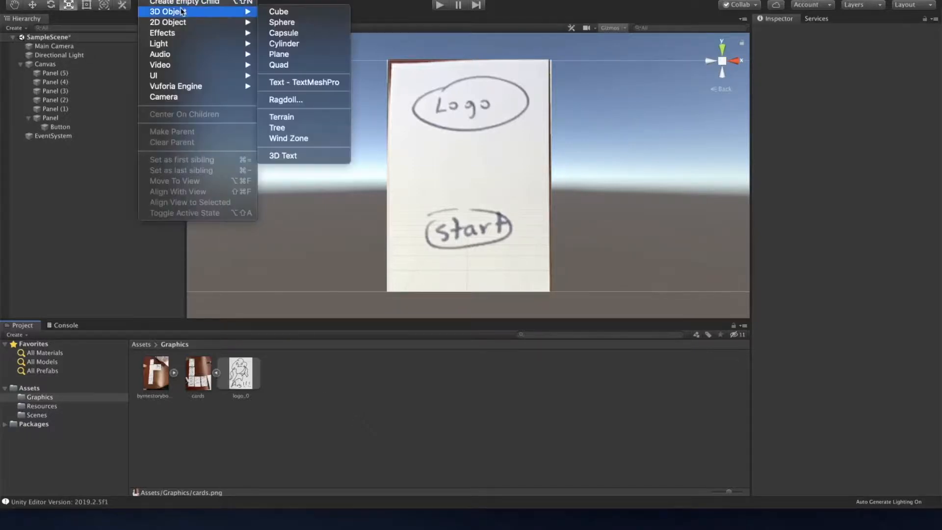
mouse_move(197, 76)
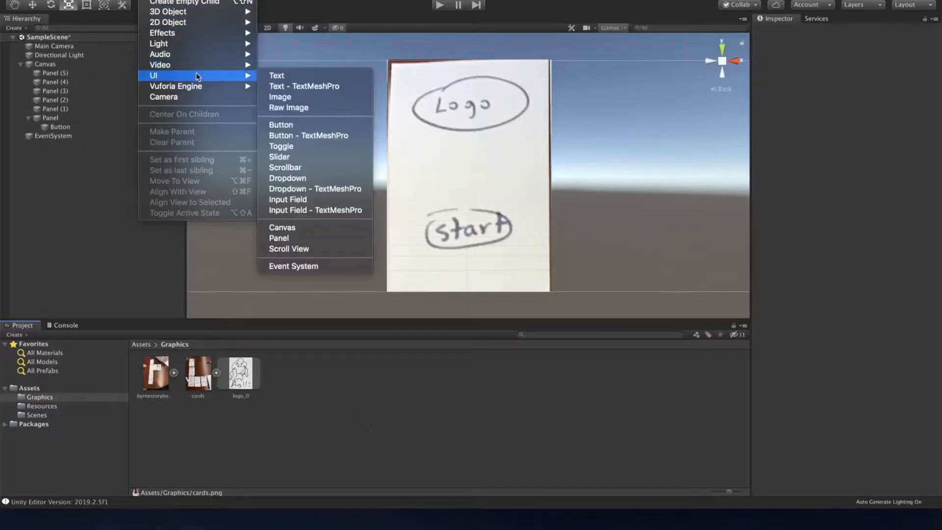
click(310, 101)
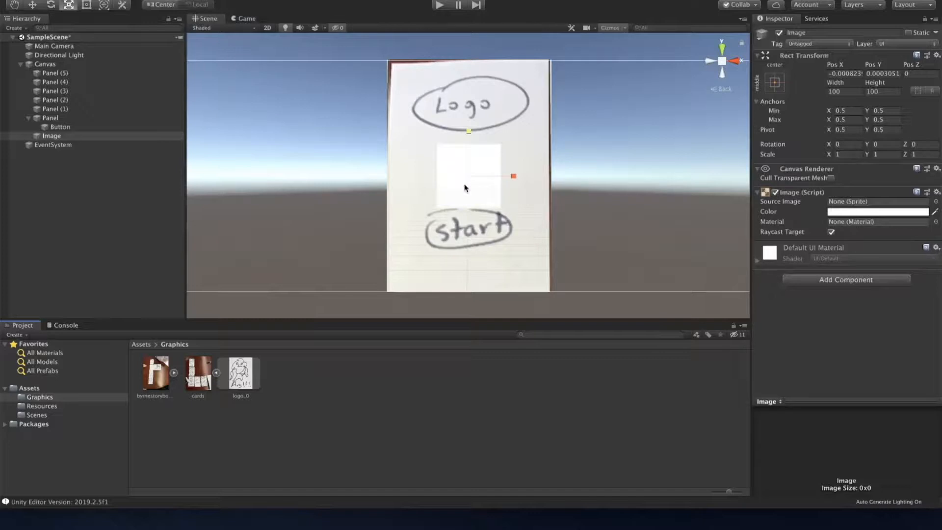
drag(250, 375, 842, 204)
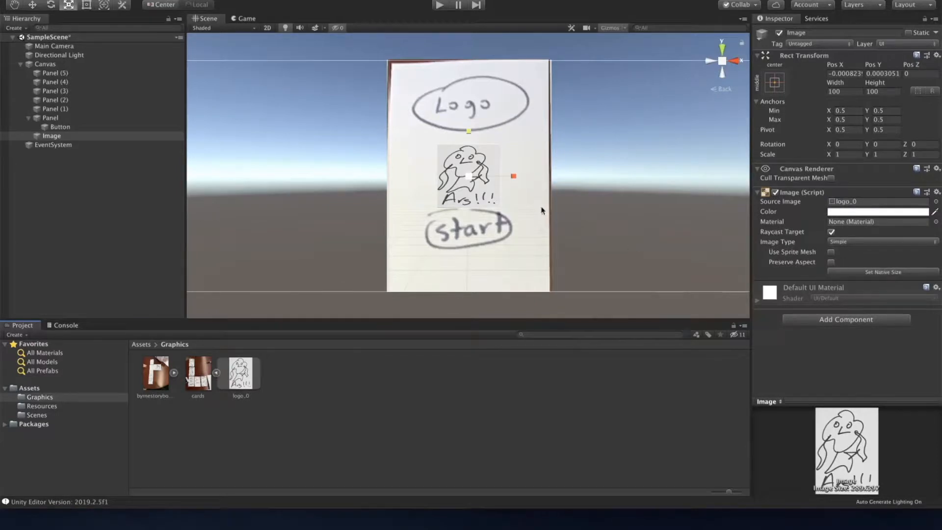
- Nest the new Image under the first Panel and move it up over the sketched Logo, to about Y 107.7
click(454, 190)
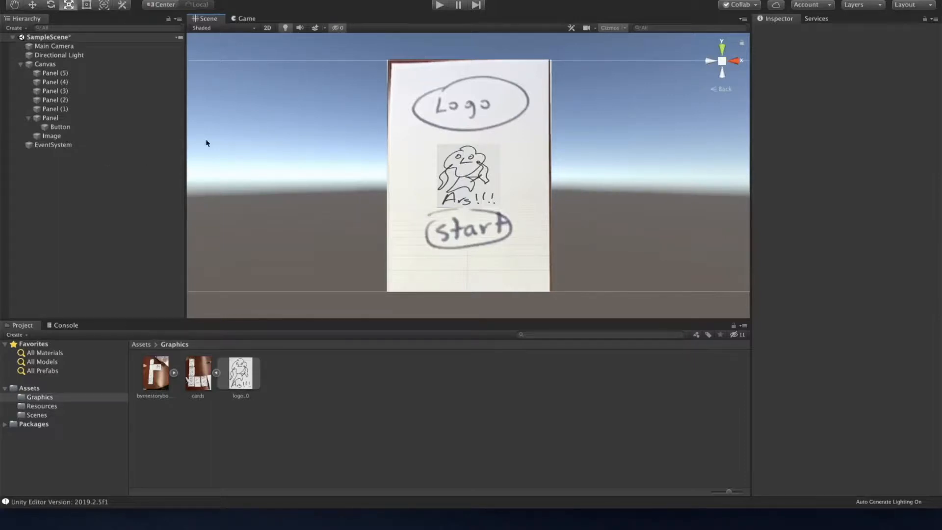
drag(43, 139, 53, 123)
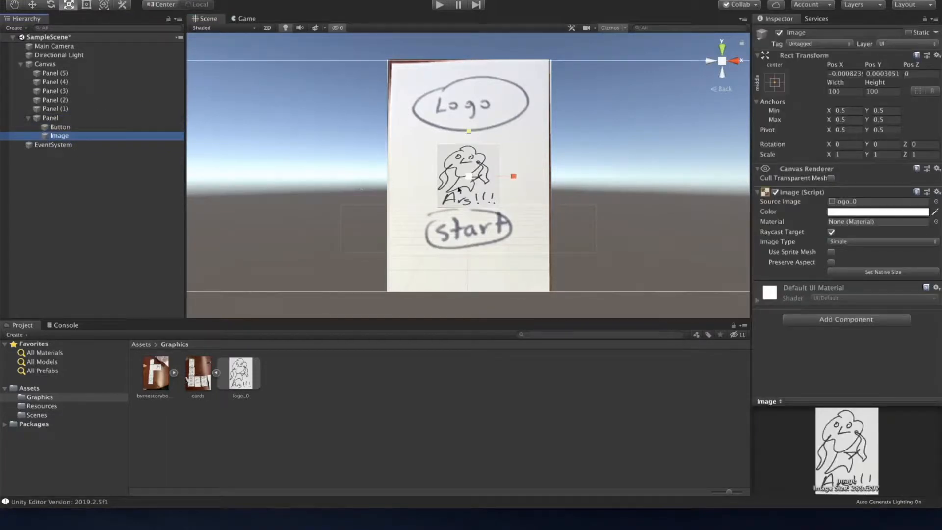
key(w)
key(e)
key(r)
key(w)
drag(469, 137, 469, 71)
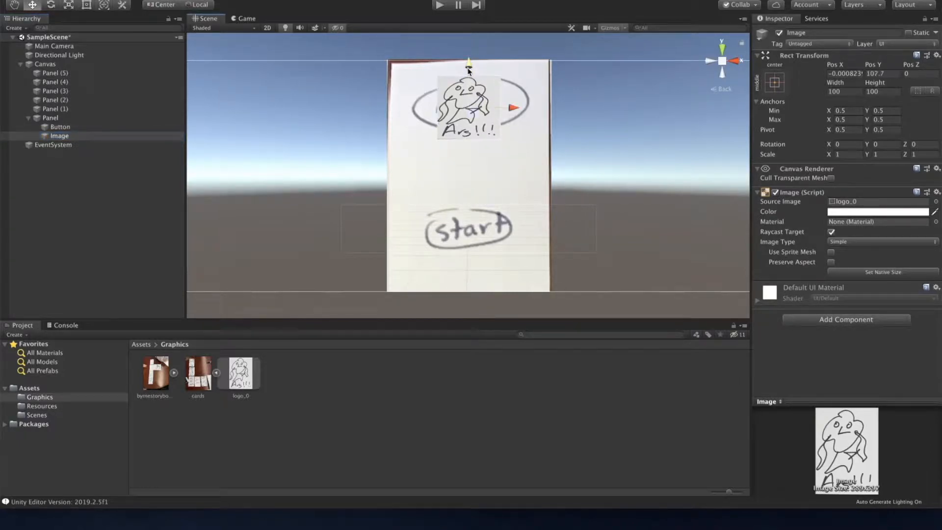
- Scale the logo image uniformly to about 1.46 and lower it to about Y 84.7
key(e)
key(r)
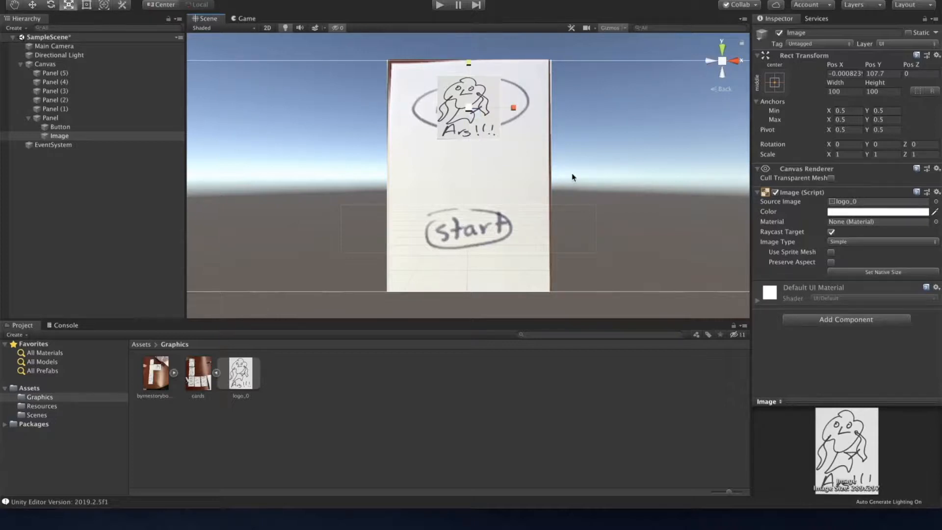
drag(469, 108, 498, 123)
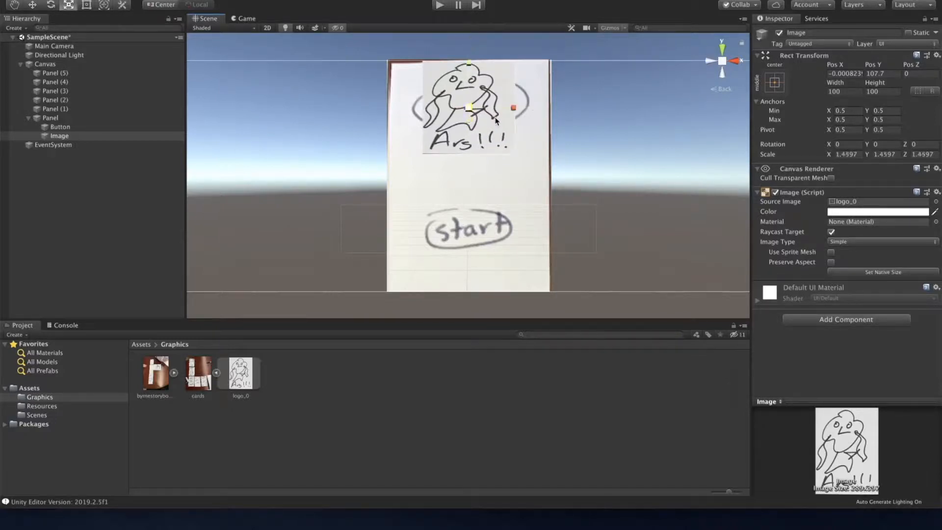
click(483, 89)
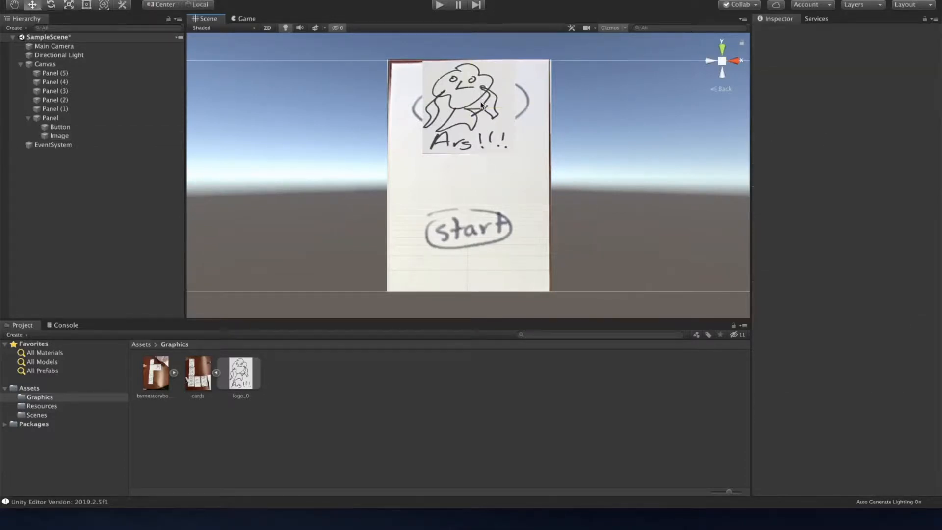
click(472, 111)
key(w)
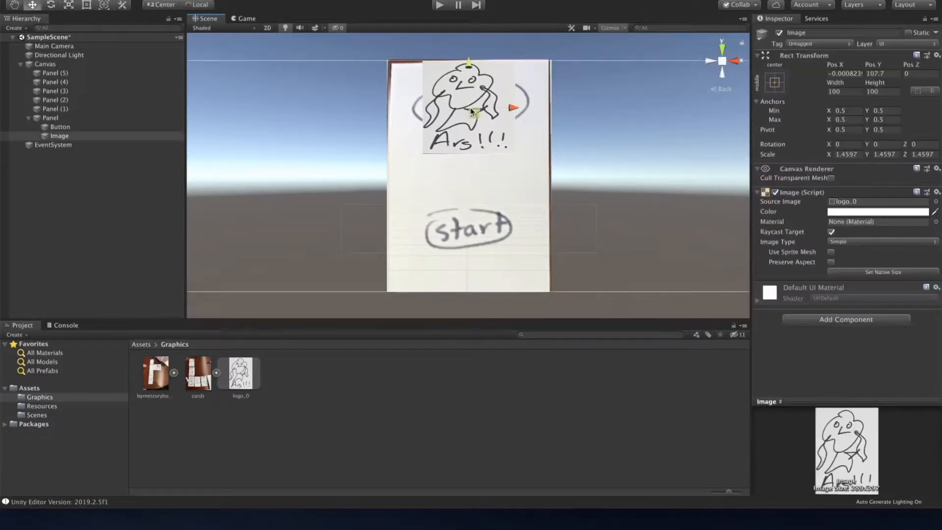
drag(469, 63, 468, 80)
- Lower the logo image to Y 60 and enlarge it uniformly until it nearly fills the panel's width above the start button
key(e)
key(r)
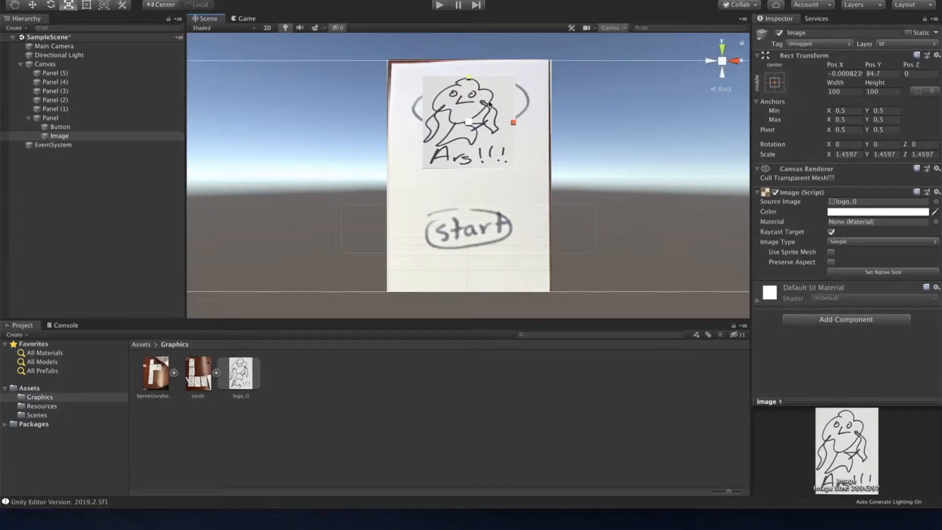
drag(469, 123, 489, 133)
key(w)
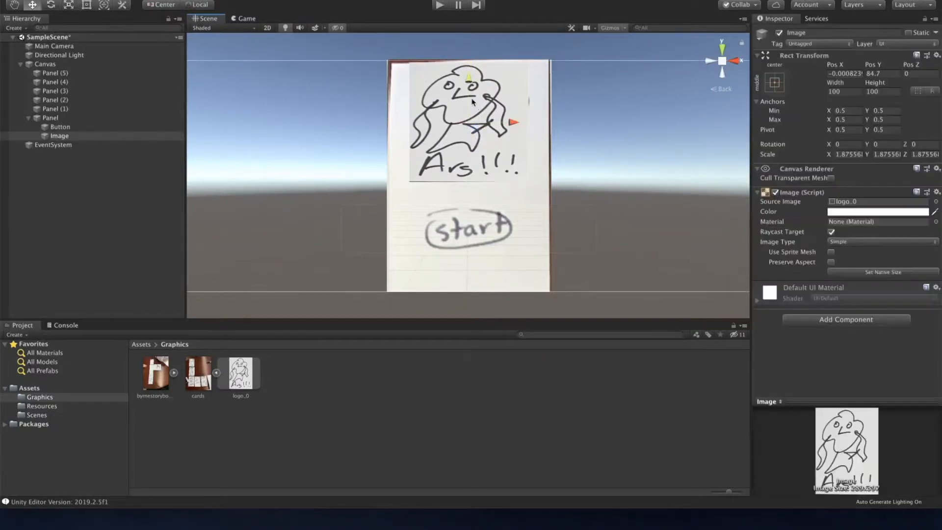
drag(469, 83, 479, 107)
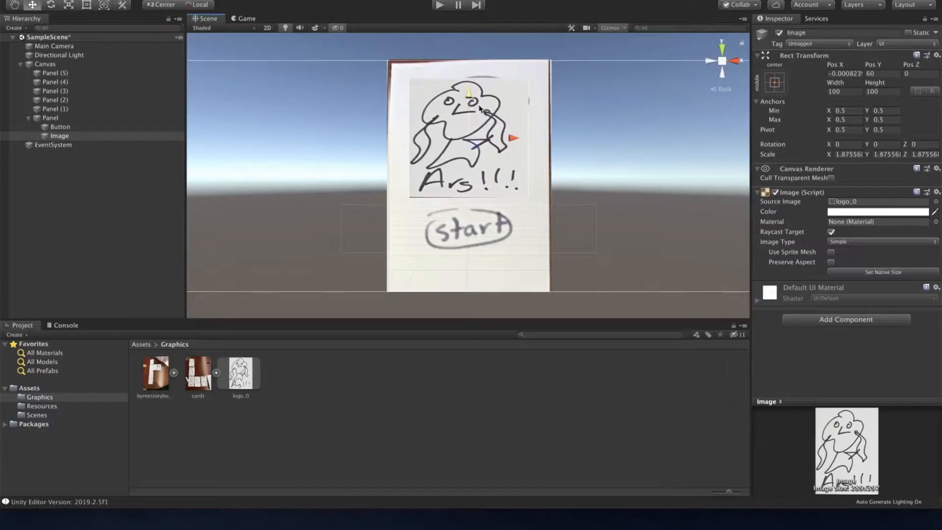
key(r)
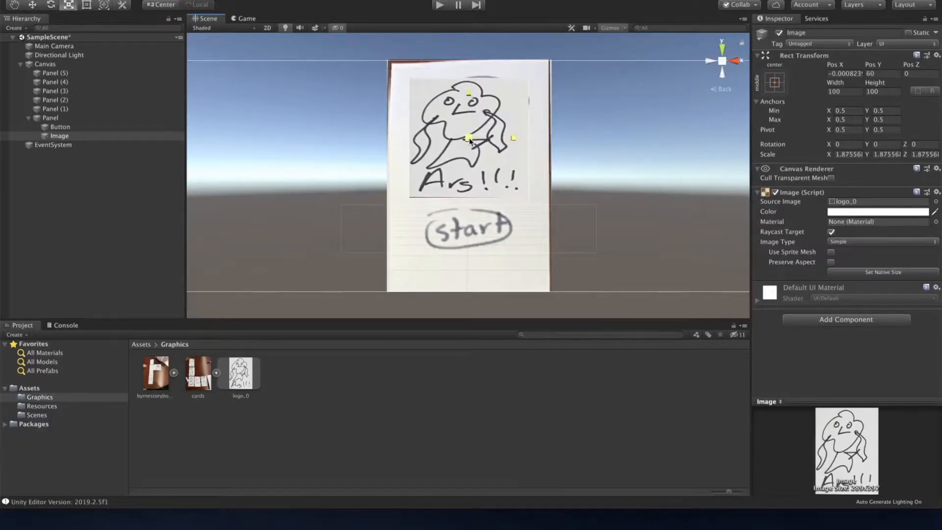
drag(469, 140, 481, 142)
- Run the scene in Play mode to check how the logo and start button look, and stop it
click(411, 225)
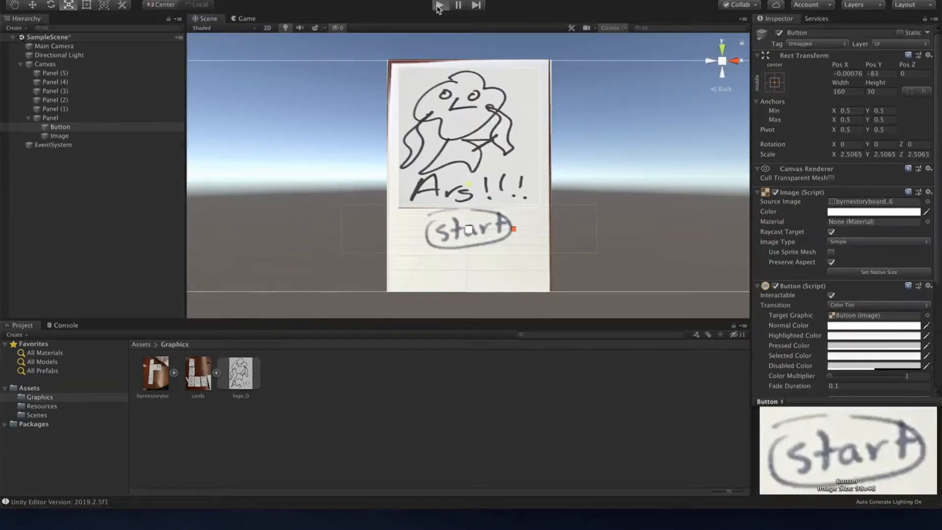
click(439, 6)
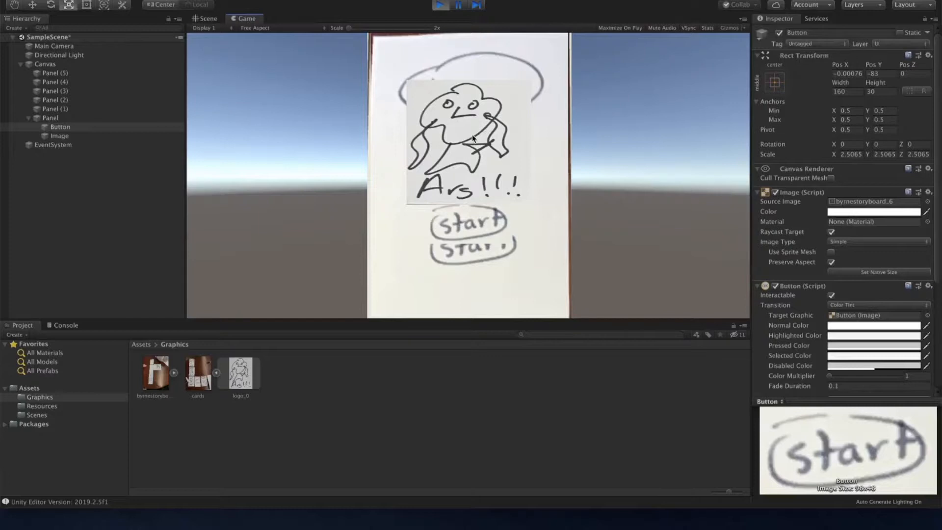
click(440, 5)
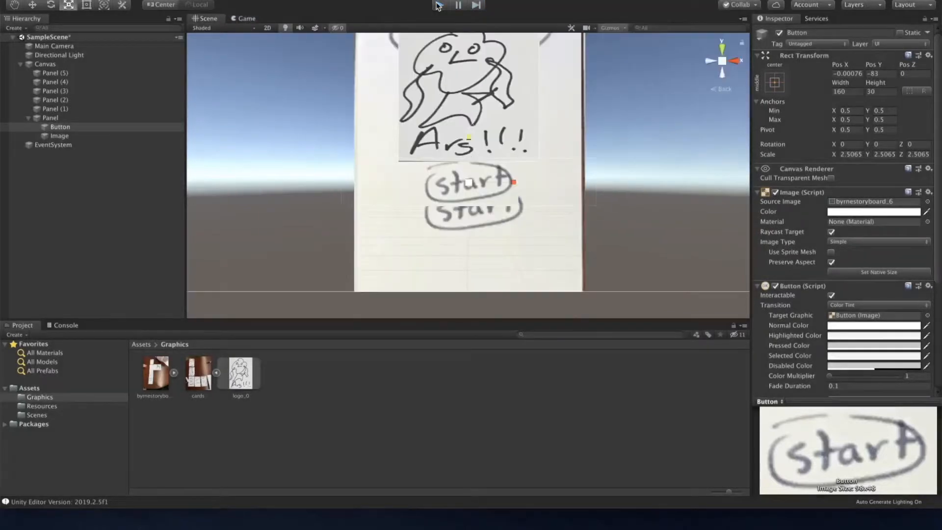
- Stretch the start button vertically to a Y scale of about 3.51
scroll(501, 192, down, 6)
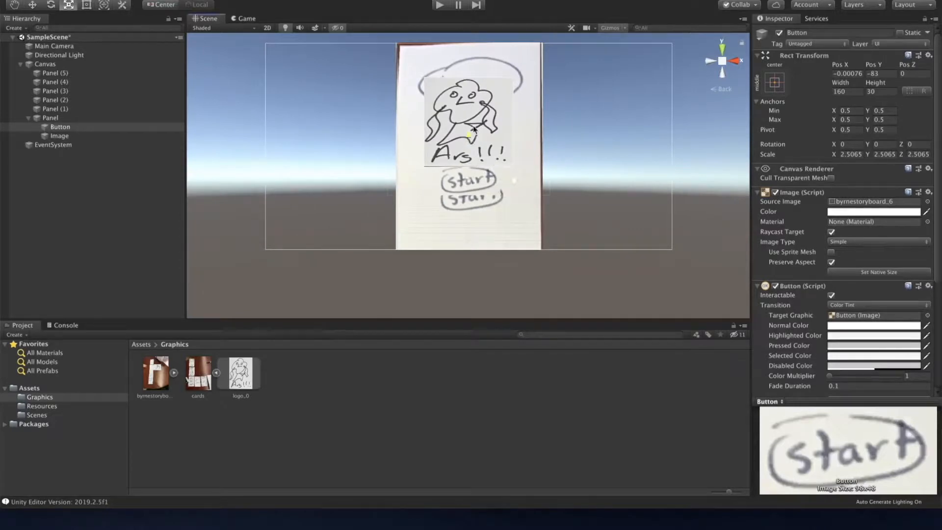
drag(474, 131, 476, 112)
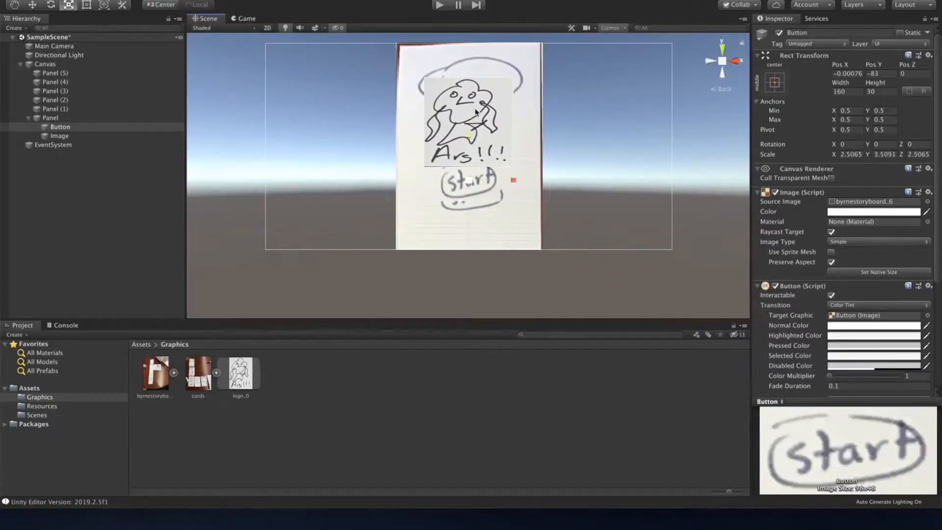
- Undo the recent scaling of the start button and logo image, and check the layout in Play mode
key(ctrl+z)
click(476, 112)
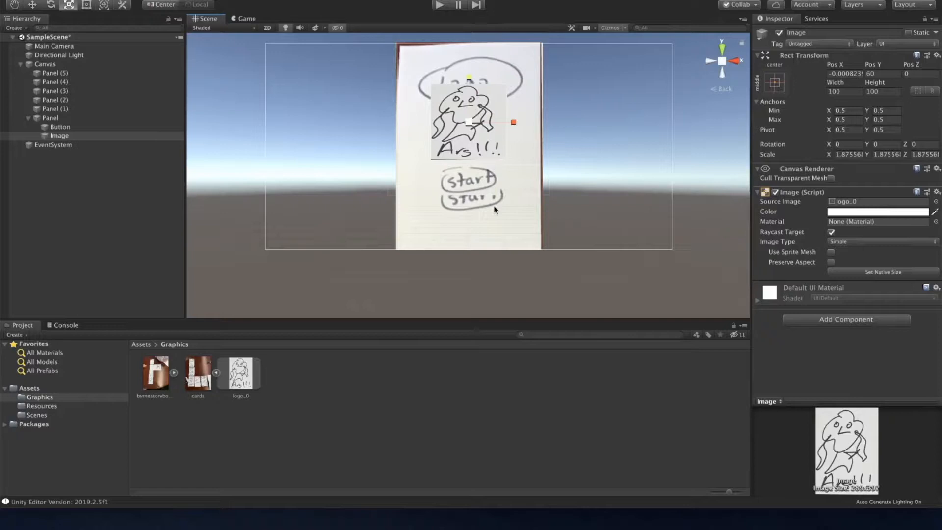
click(439, 6)
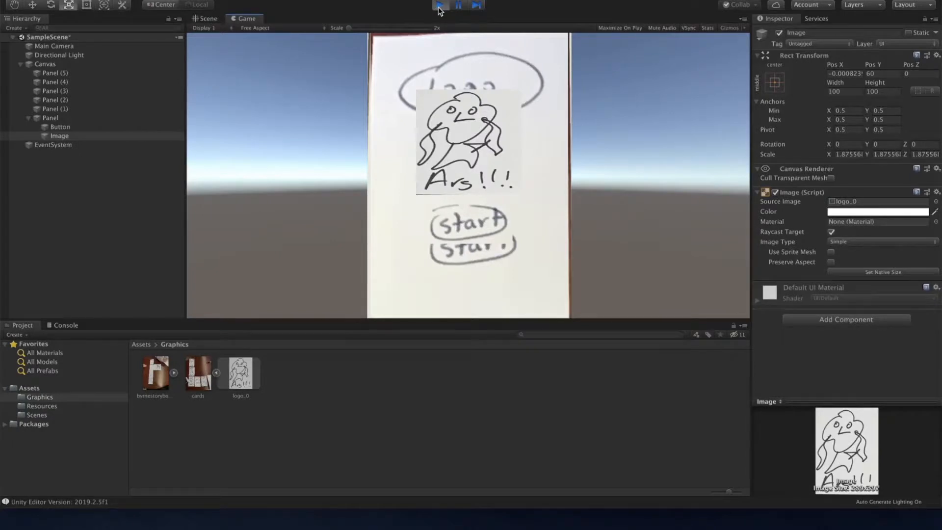
click(440, 10)
- Move the start button straight down to a Y position of about -125
click(469, 183)
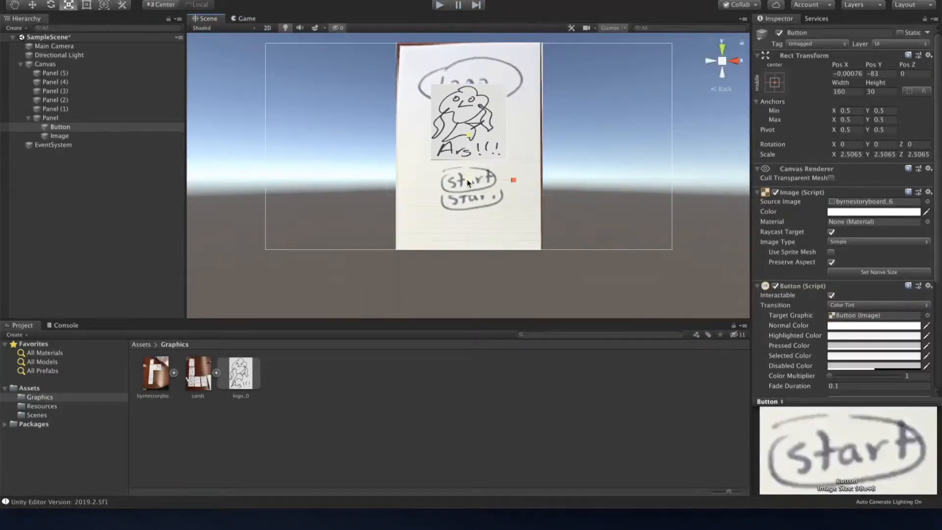
key(w)
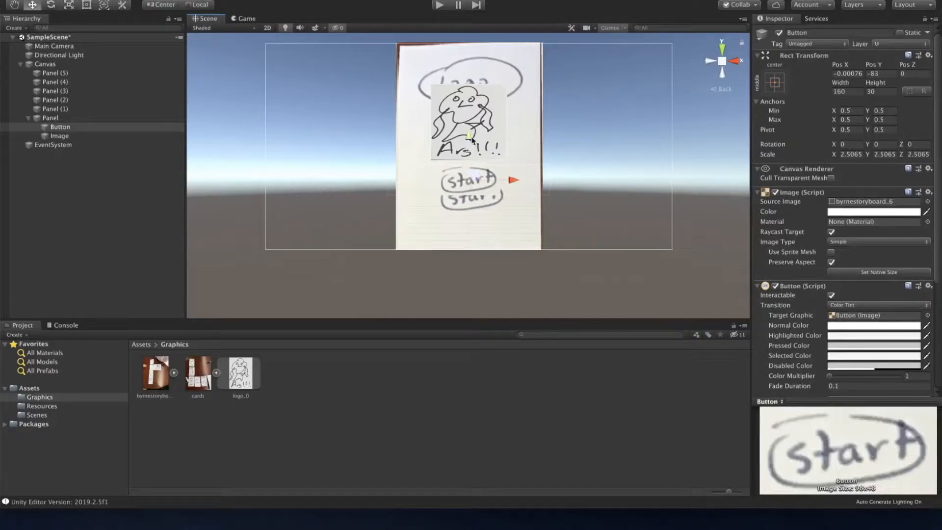
drag(470, 138, 471, 154)
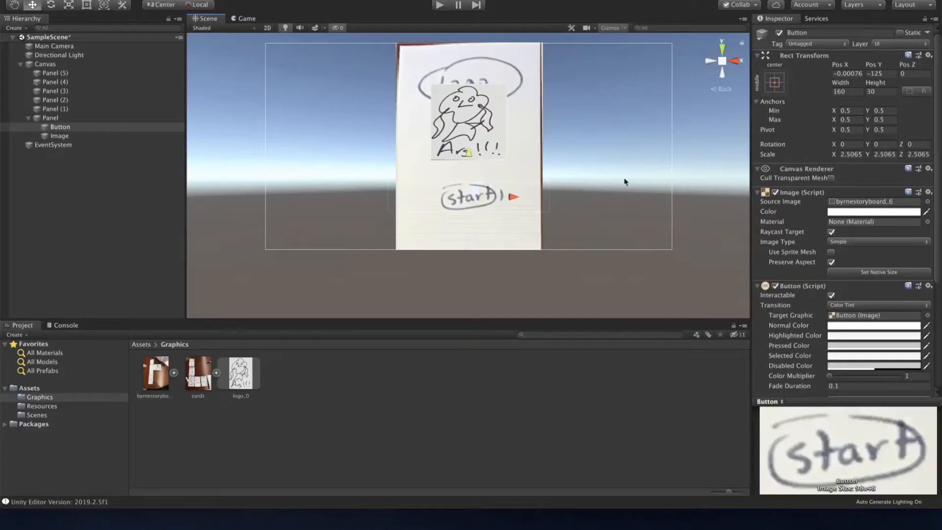
- Raise the logo image to about Y 106, move it sideways off the panel to about X 343, and bring it back
click(479, 114)
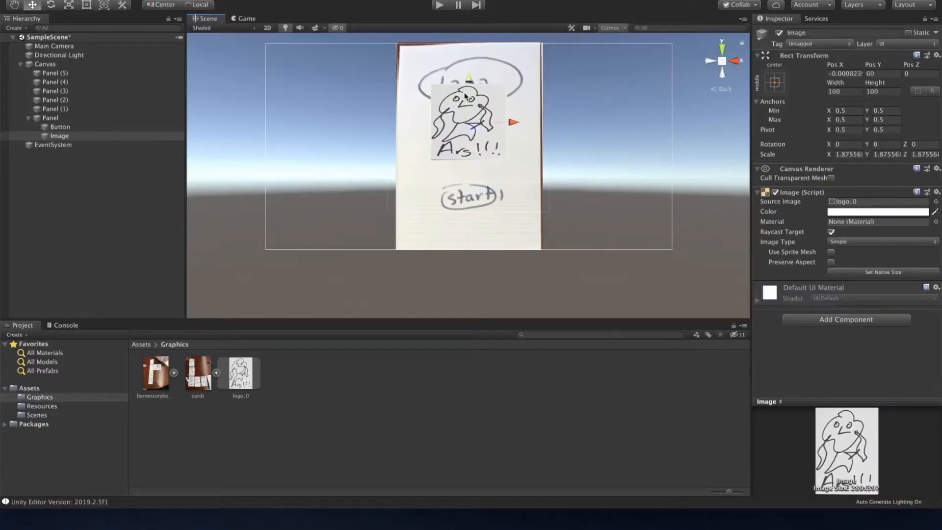
drag(469, 80, 468, 64)
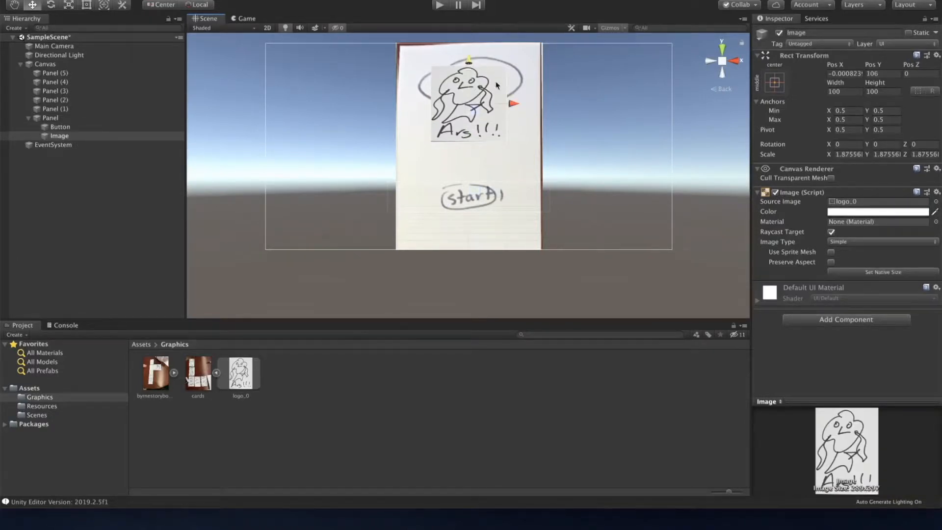
drag(512, 104, 651, 99)
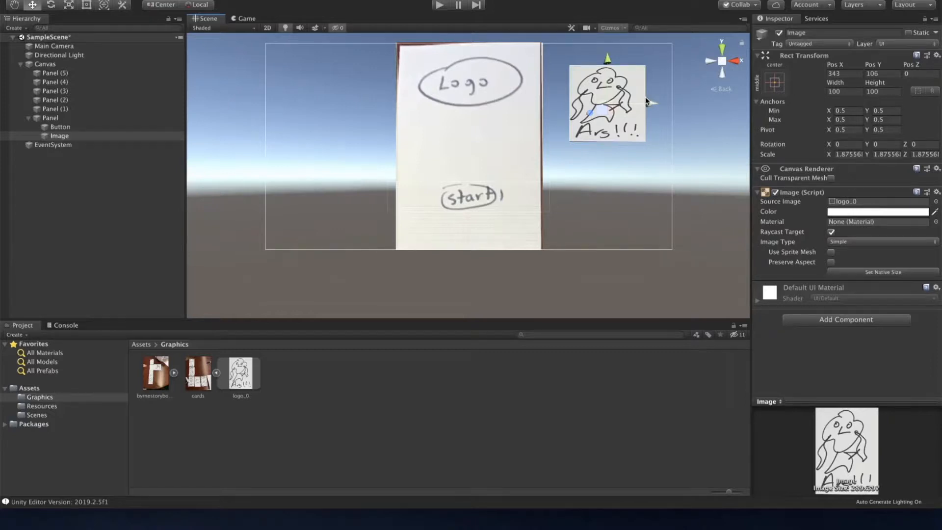
drag(650, 101, 512, 92)
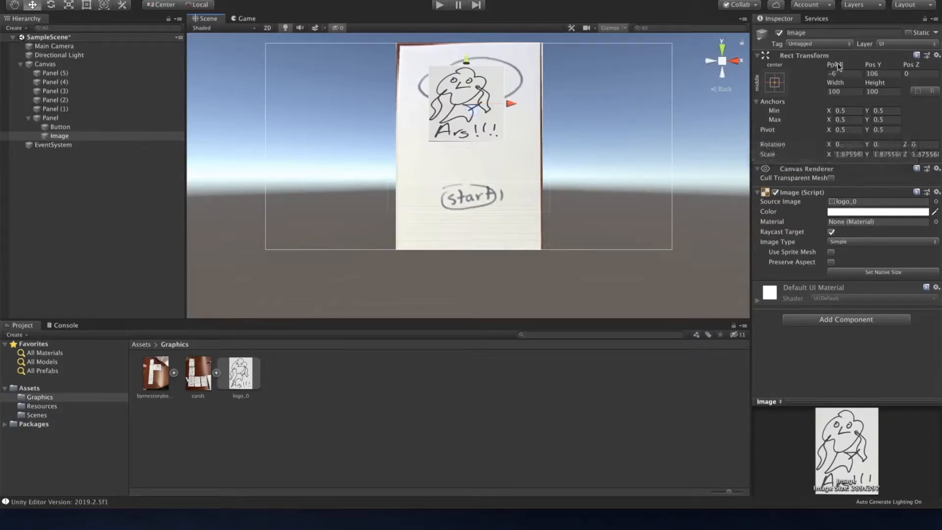
- Set the logo image's Pos X and Pos Y to 0
drag(839, 67, 813, 73)
text(0)
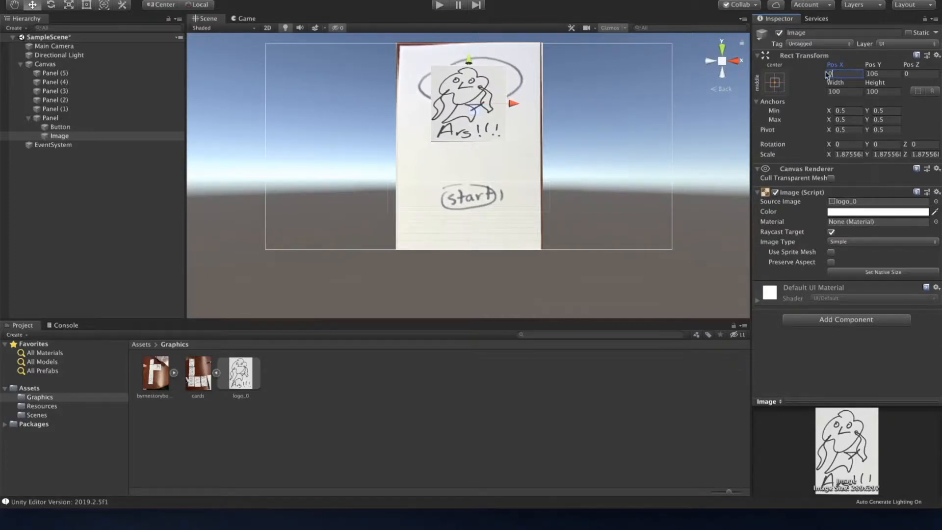
click(885, 72)
text(0)
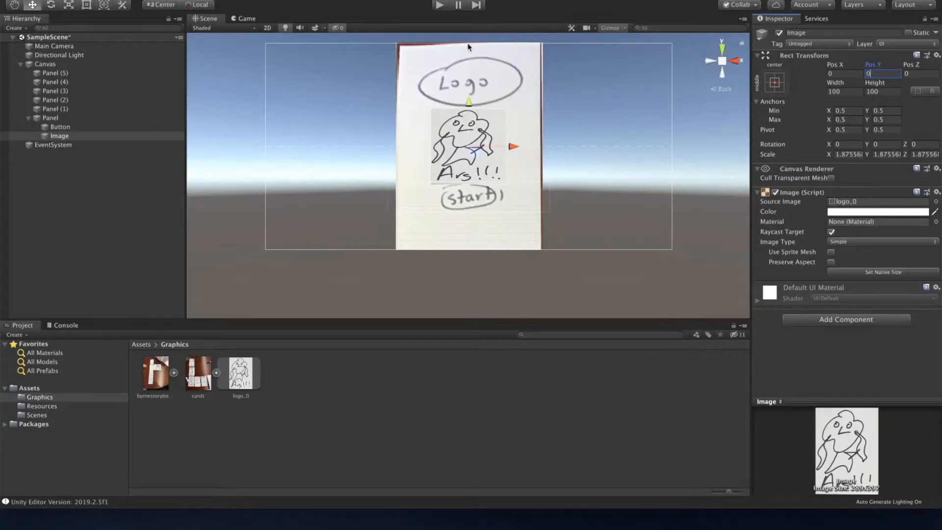
- Anchor the logo image to the top center of its parent, with its pivot and position snapped to that anchor as well
click(775, 82)
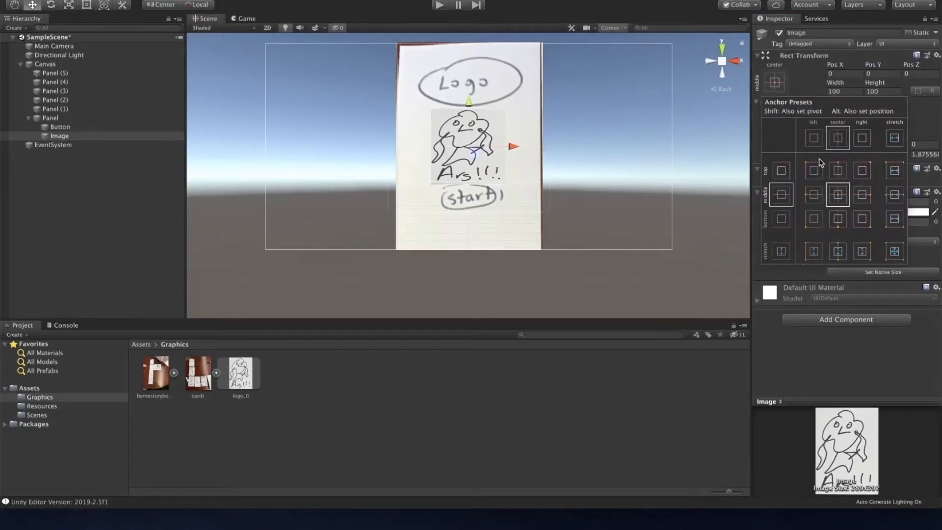
click(838, 170)
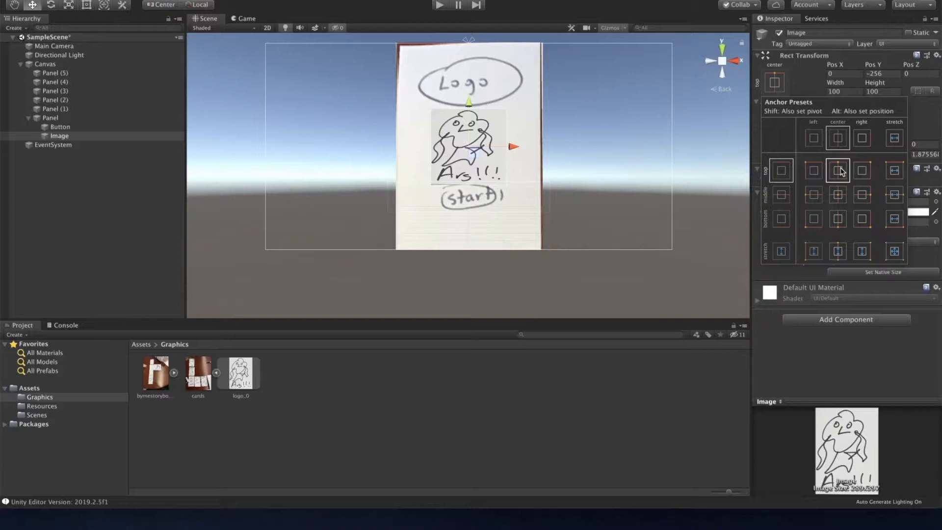
shift+click(840, 168)
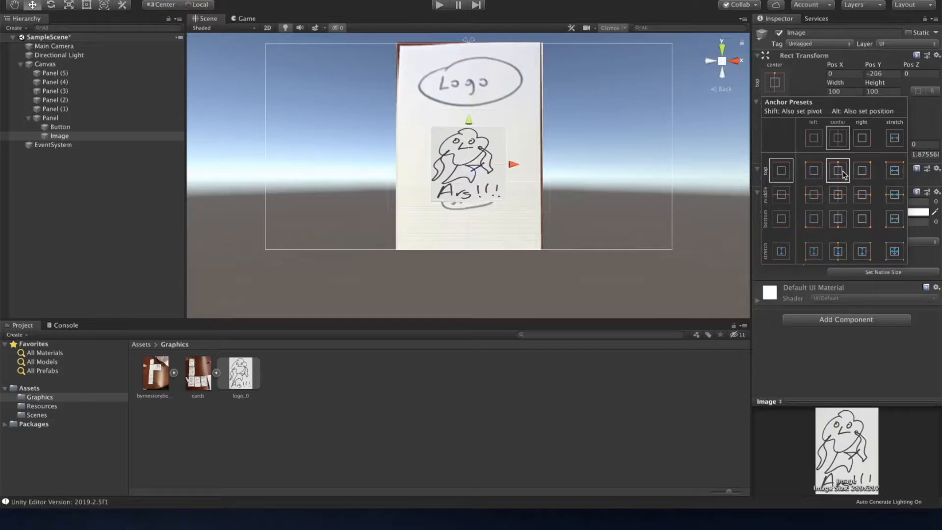
key(alt)
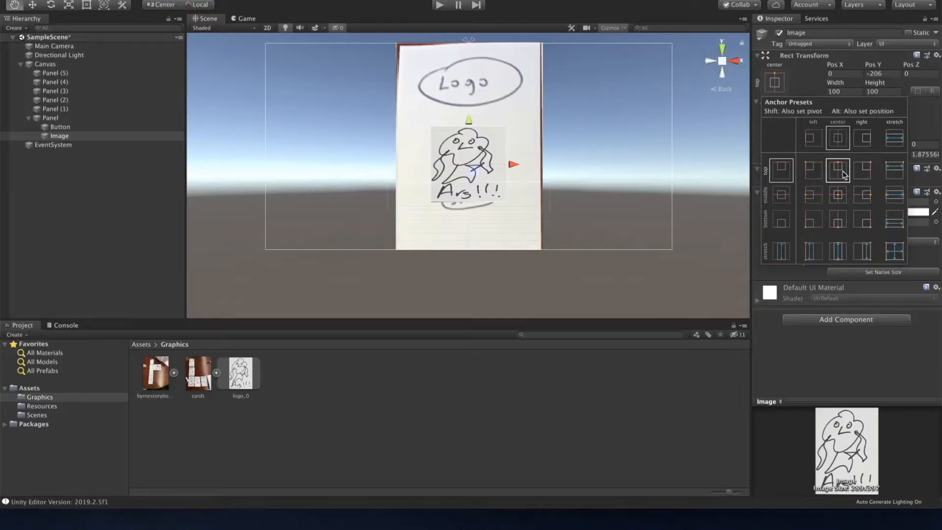
alt+click(840, 169)
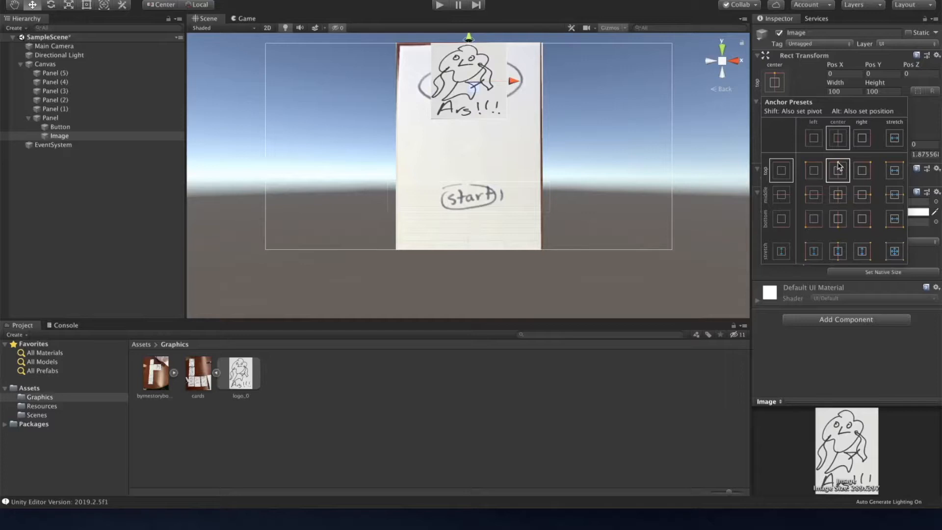
click(475, 98)
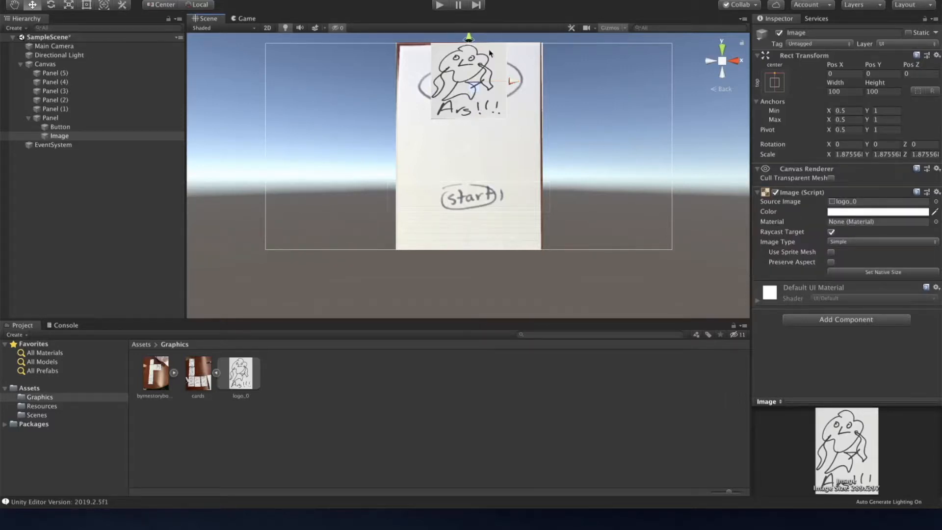
- Scale the logo image uniformly to about 3.35 so it nearly fills the panel's width
key(e)
key(r)
drag(469, 82, 515, 115)
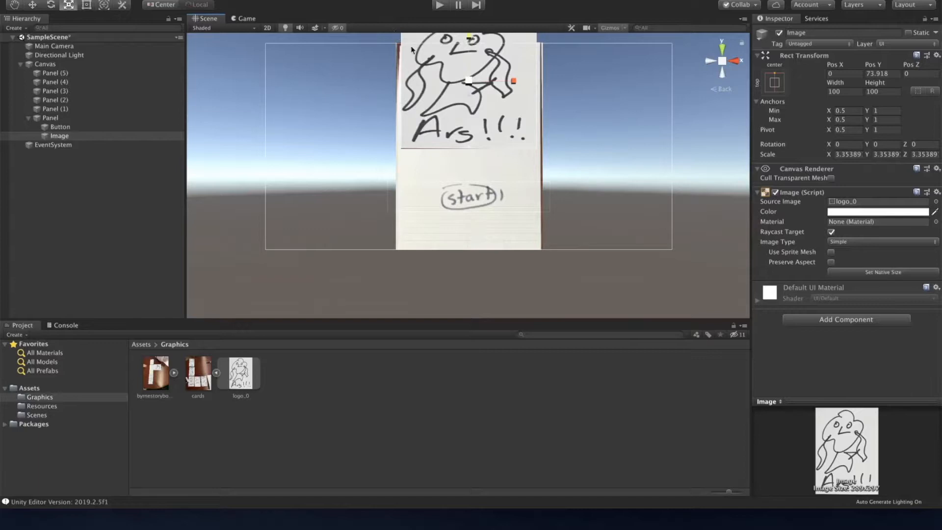
- Run the scene in Play mode to check the enlarged logo, and stop it
click(440, 7)
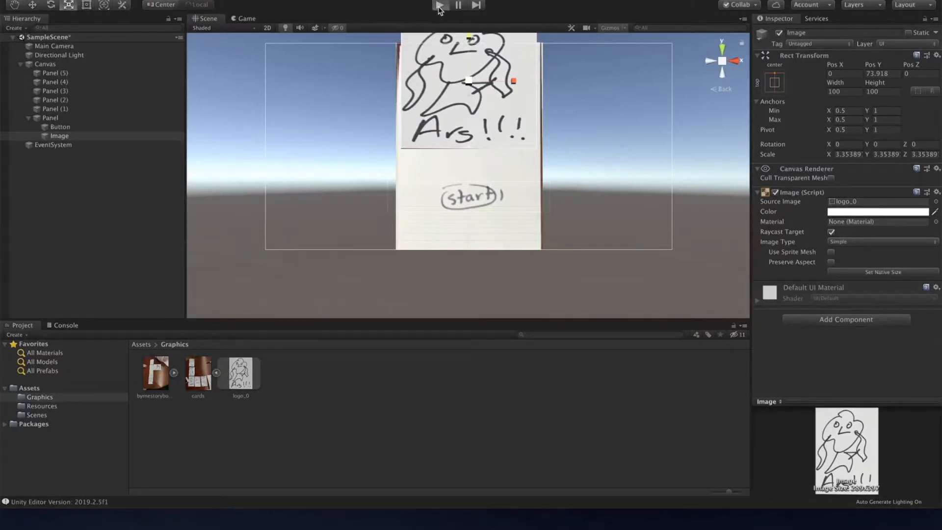
click(439, 7)
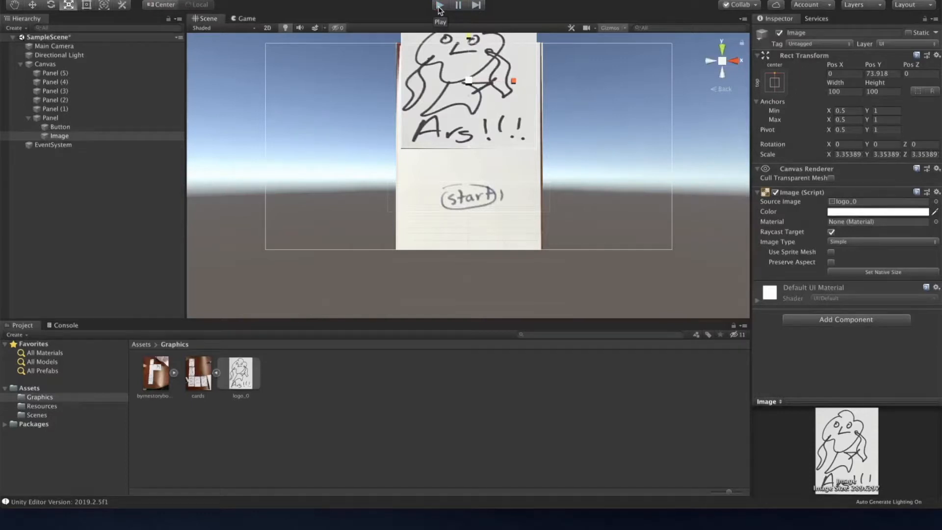
click(440, 7)
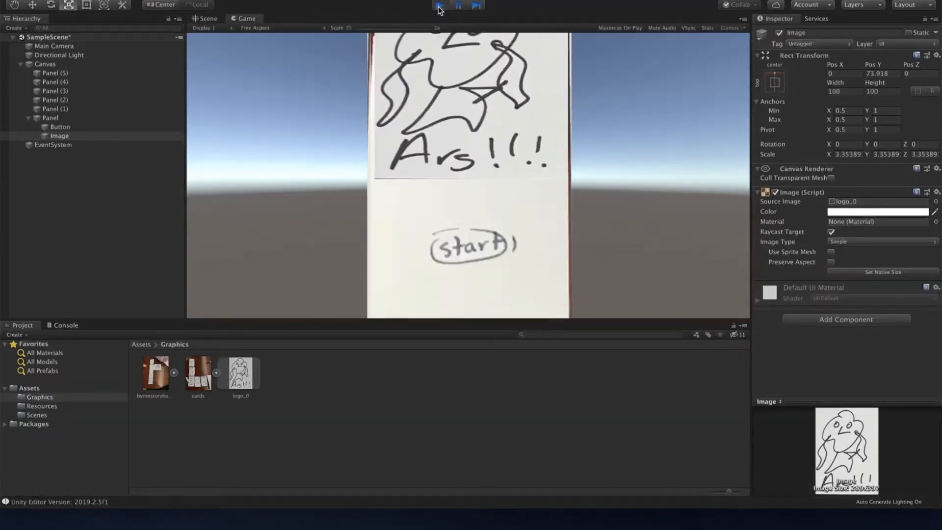
click(439, 7)
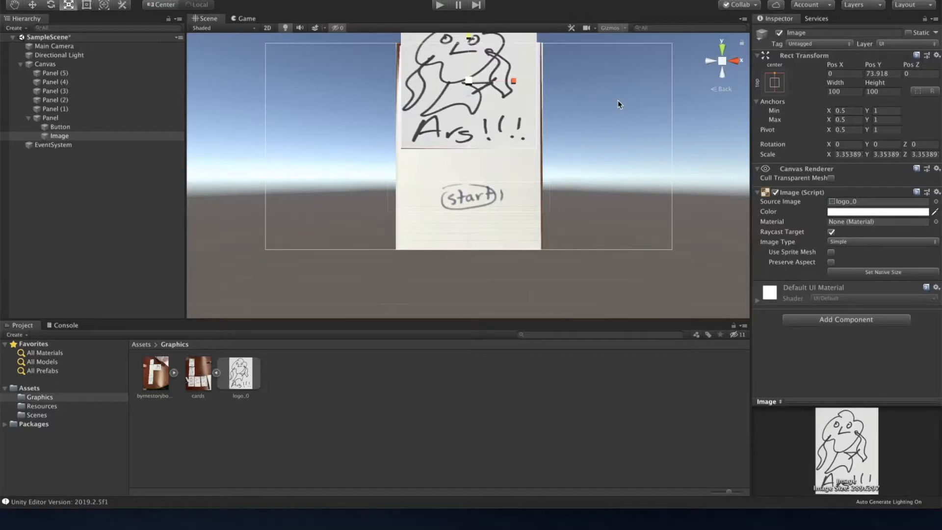
- Set the logo image's Pos Y to 0 to align it with the panel's top edge
click(882, 74)
text(0)
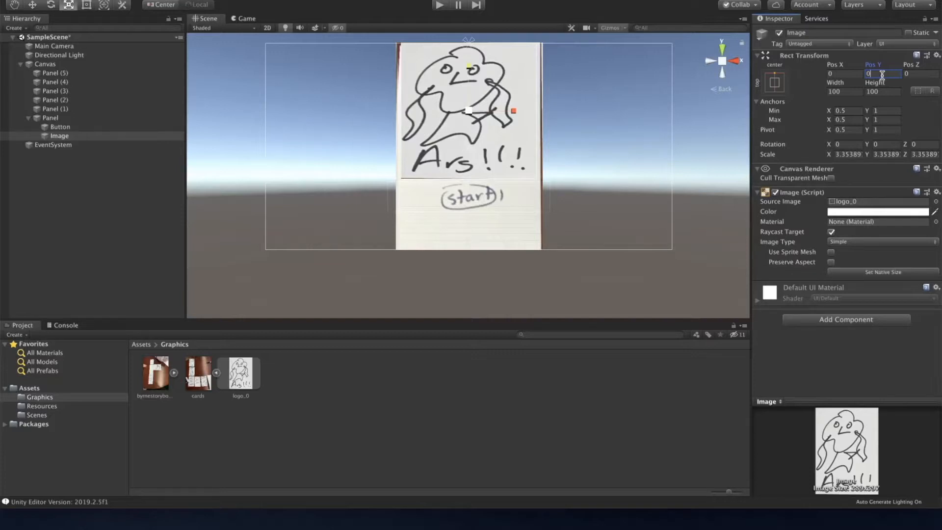
key(Tab)
- Stretch the start button's anchors horizontally by setting Min X to 0 and Max X to 1
click(60, 126)
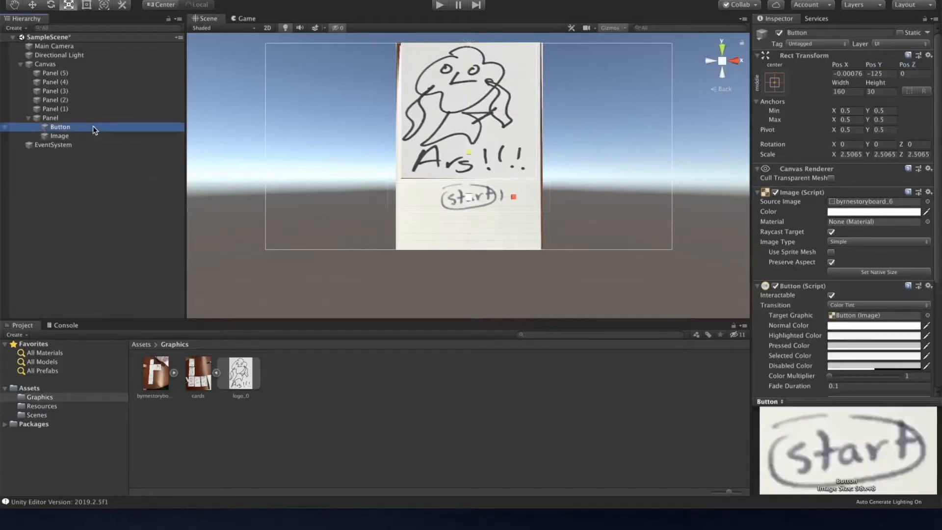
click(465, 206)
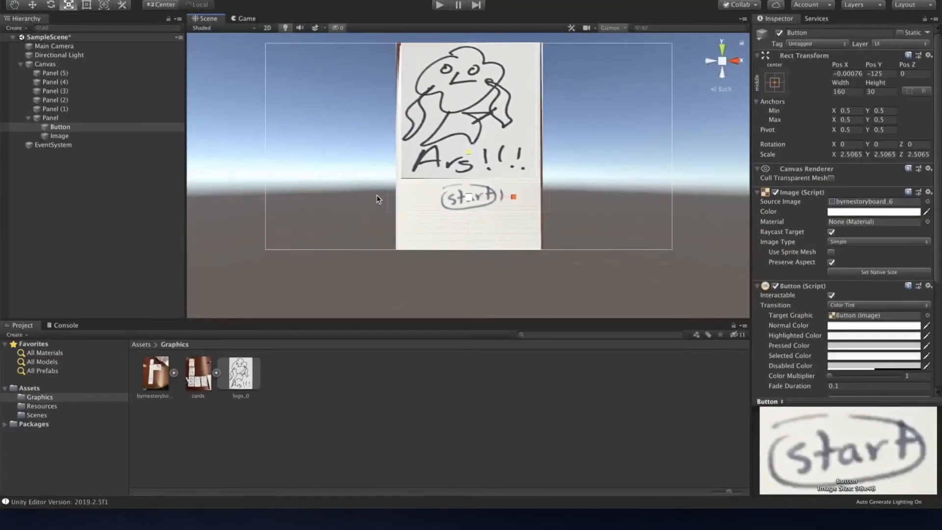
click(845, 110)
text(0)
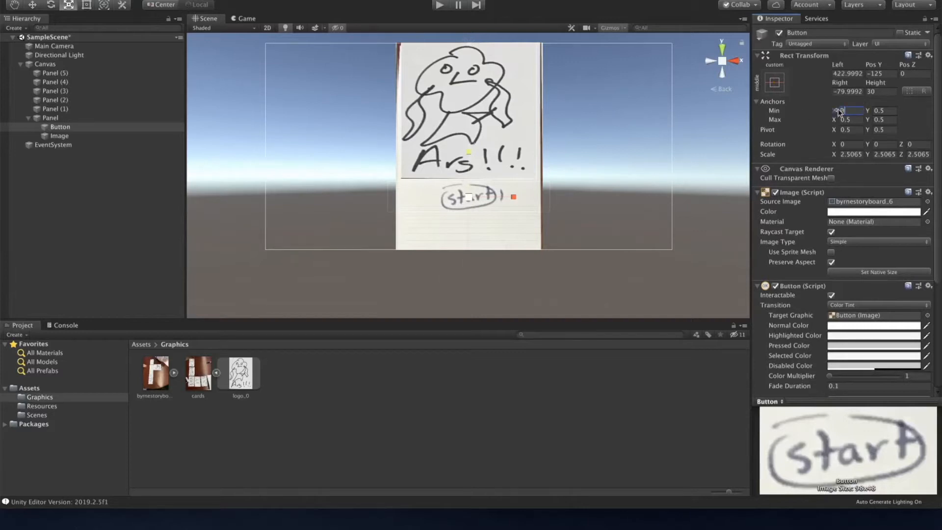
key(Tab)
click(854, 119)
text(1)
key(Tab)
- Set the start button's Left, Pos Y and Right values to 0
click(856, 73)
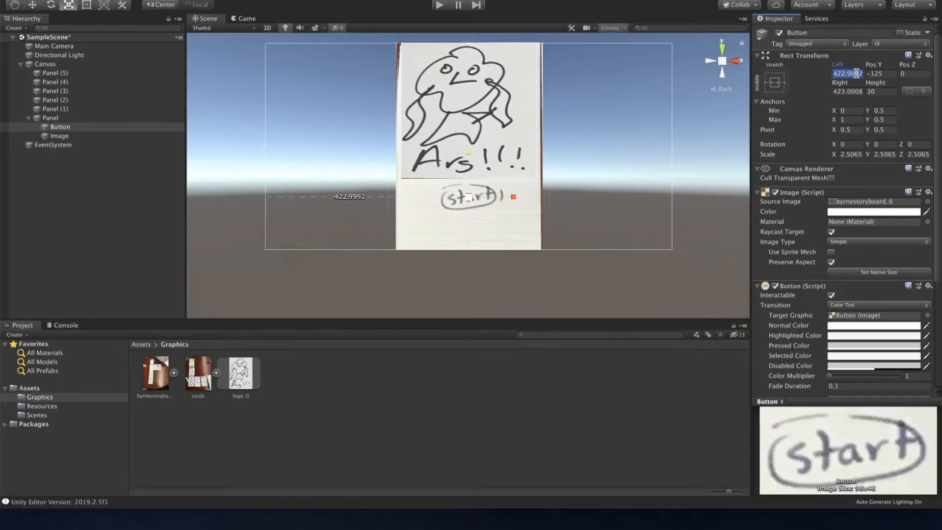
text(0)
key(Tab)
text(0)
key(Tab)
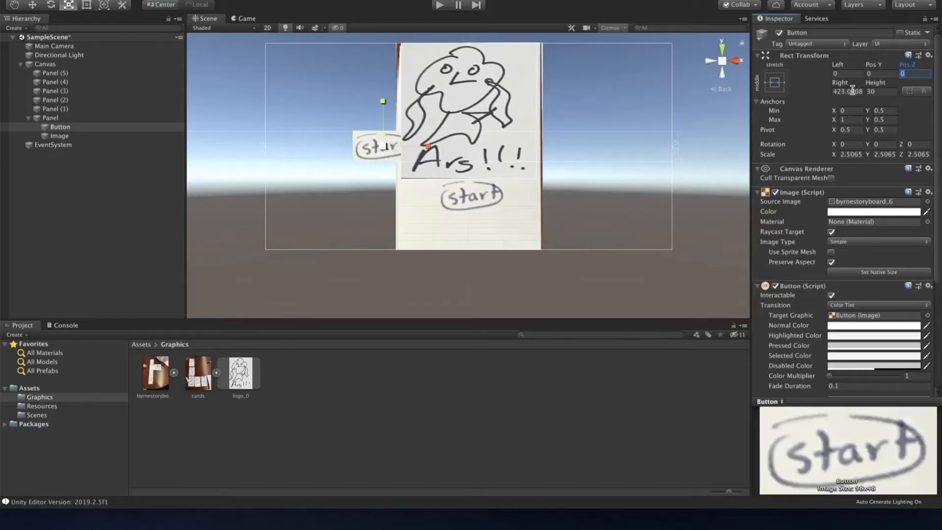
click(852, 90)
text(0)
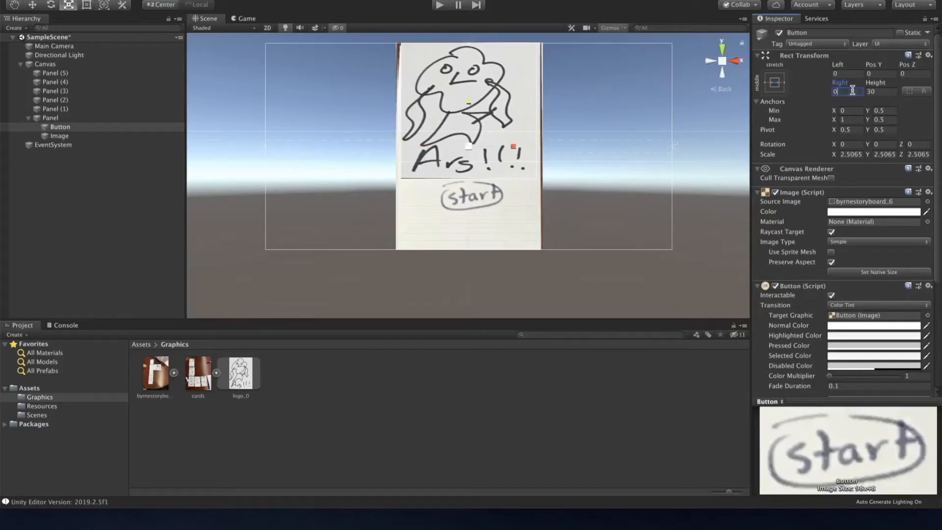
- Move the start button down below the logo to a Y position of about -129
click(852, 111)
click(873, 74)
text(ee)
key(Escape)
key(e)
key(w)
drag(469, 103, 469, 137)
drag(467, 151, 468, 156)
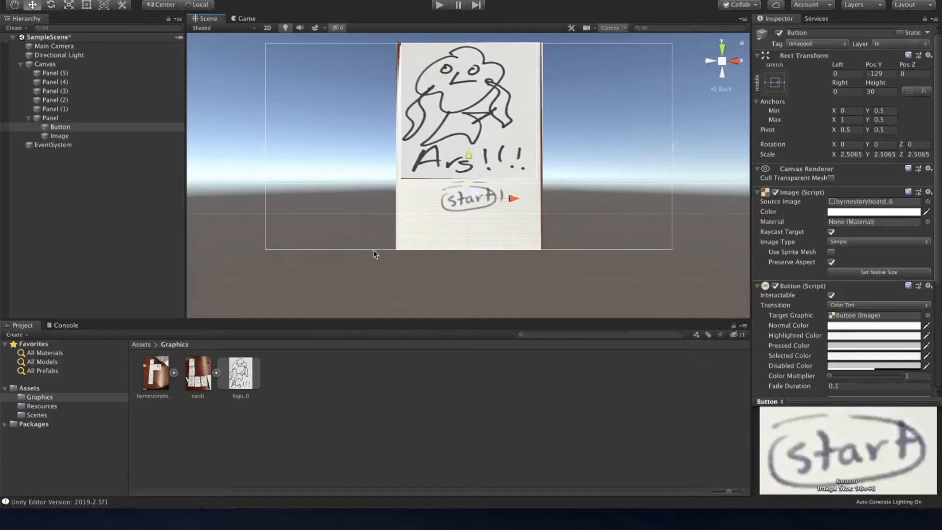
- Set the start button's vertical anchors to Min Y 0.2 and Max Y 0.3
click(413, 230)
click(461, 199)
click(889, 114)
text(0.1)
key(Tab)
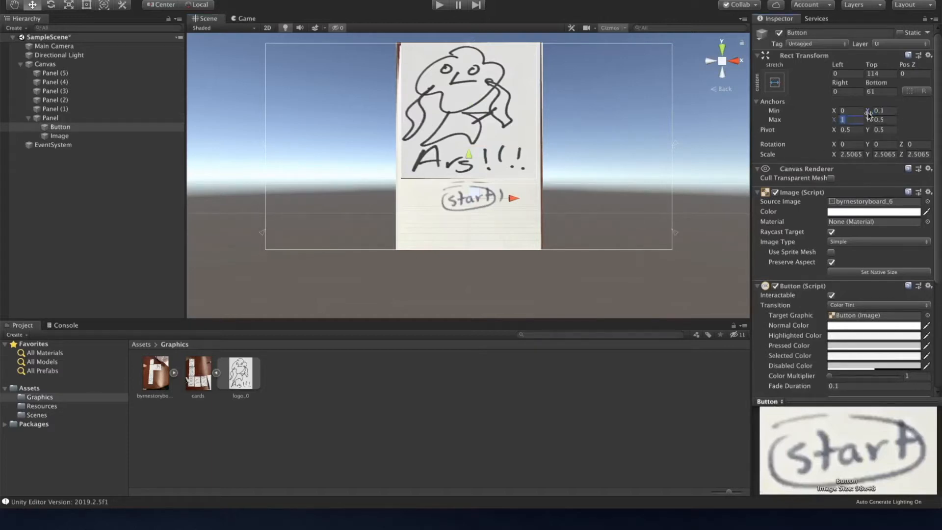
key(Tab)
text(1)
key(BackSpace)
text(0.3)
click(892, 111)
text(.2)
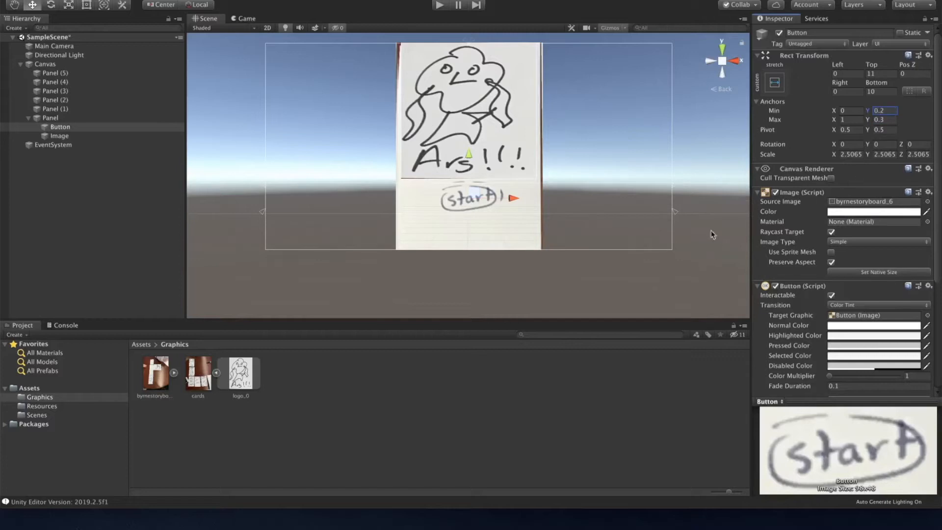
- Set the start button's Top and Bottom offsets to 0 and run the scene in Play mode to check the layout
click(879, 73)
text(0)
click(878, 93)
text(0)
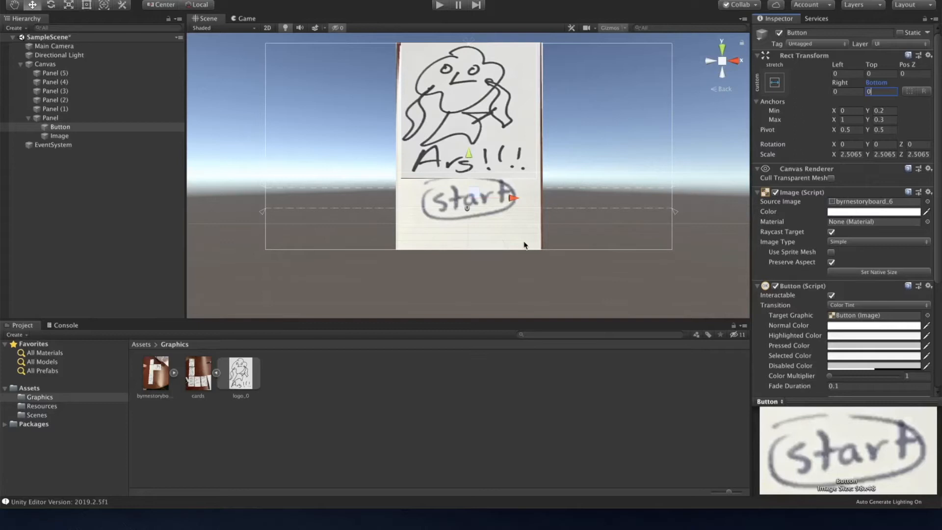
click(514, 176)
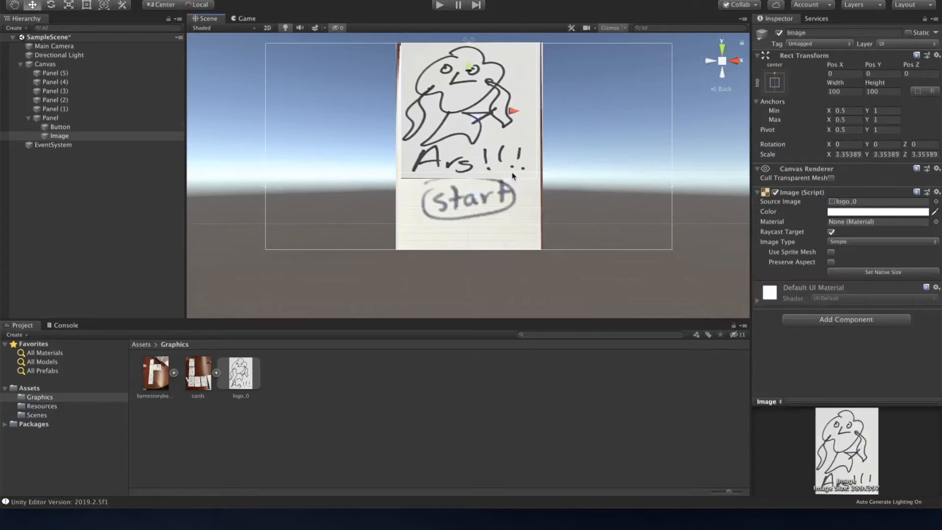
click(439, 5)
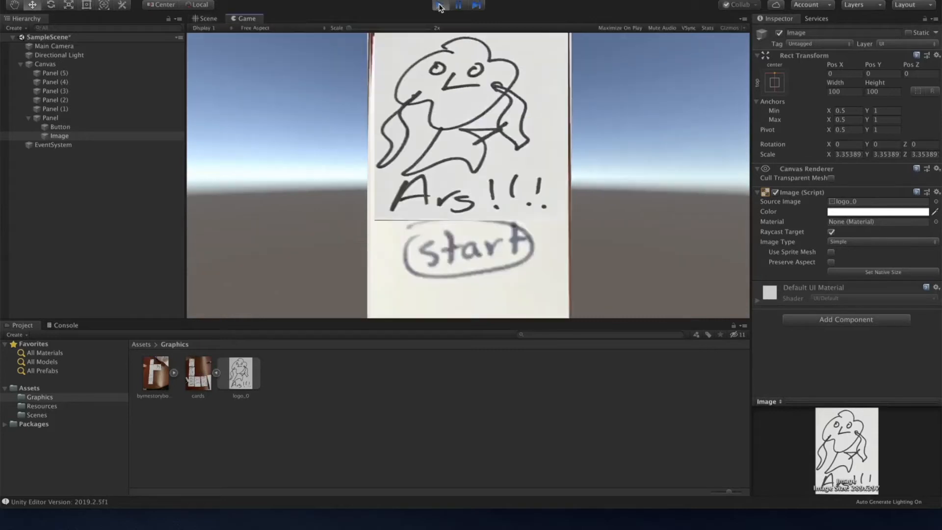
- Test the start button in the running scene and exit Play mode
click(475, 247)
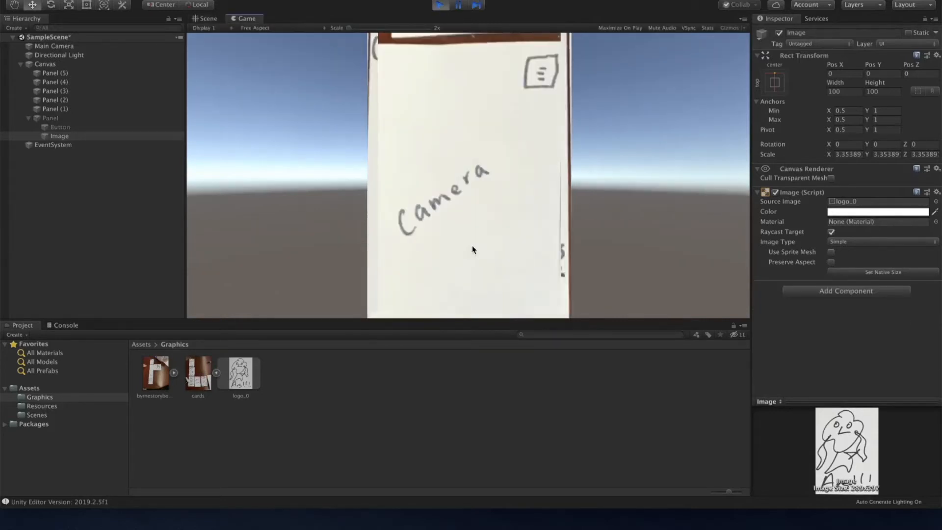
click(442, 5)
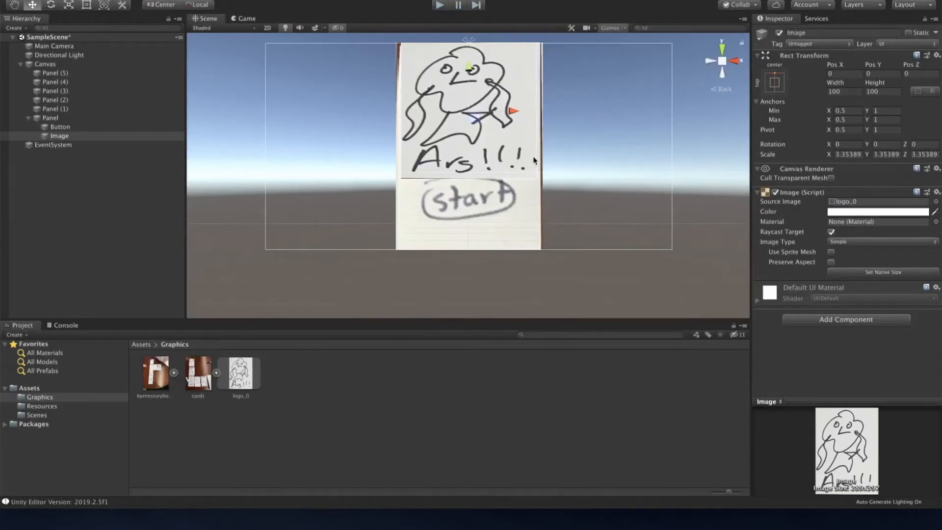
- Run the scene and resize the Game view's width to check how the logo and start button adapt
click(439, 5)
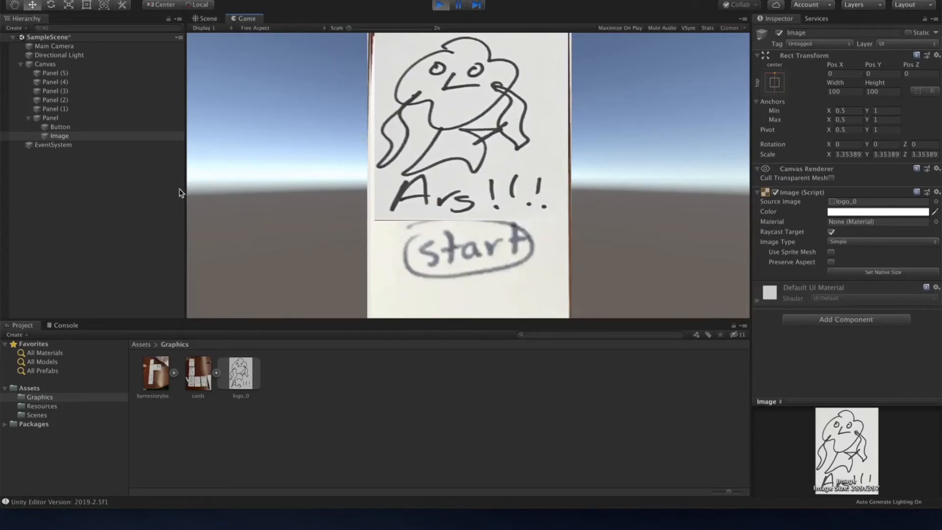
drag(184, 188, 637, 181)
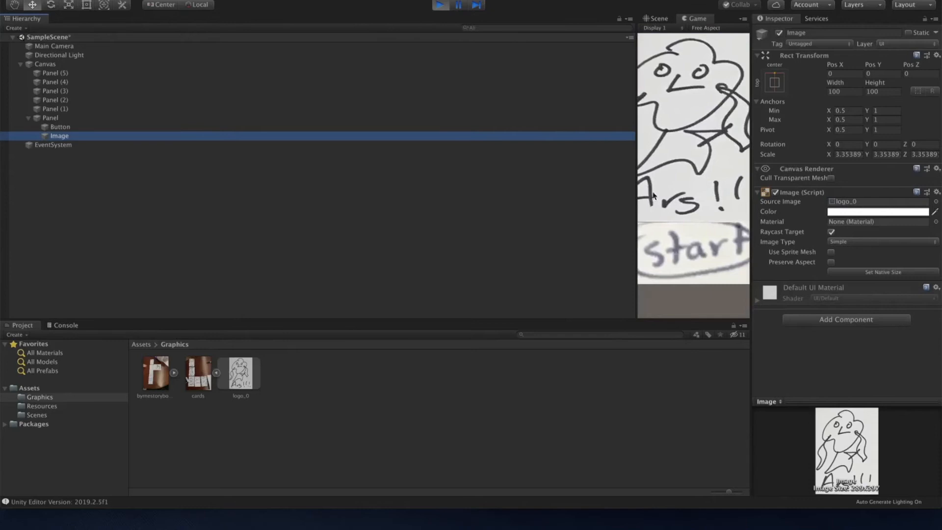
drag(636, 198, 360, 250)
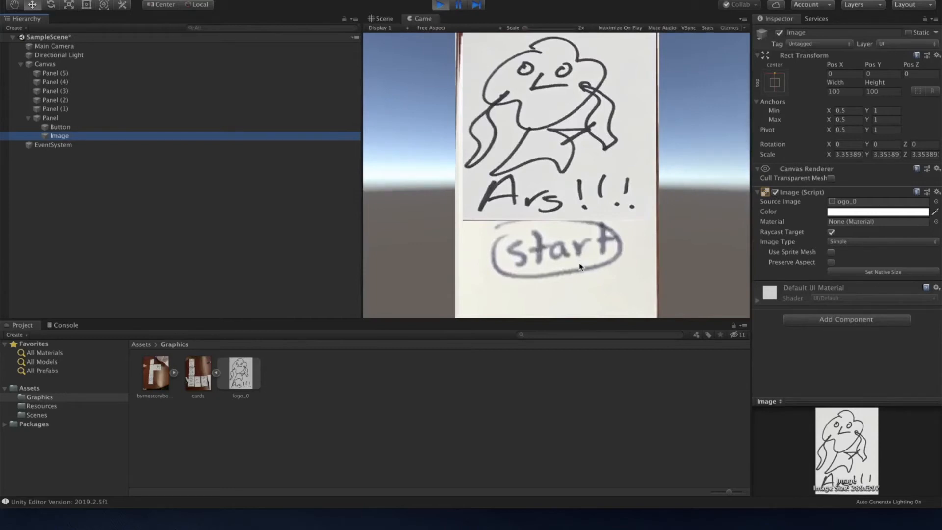
drag(363, 224, 322, 230)
- Test the start button at the new width, make the Game view taller and exit Play mode
click(562, 240)
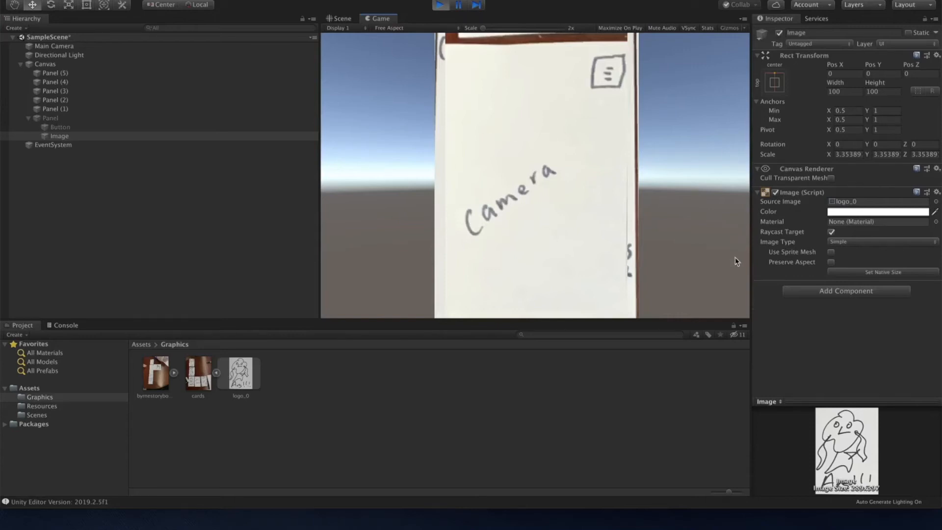
drag(721, 317, 713, 344)
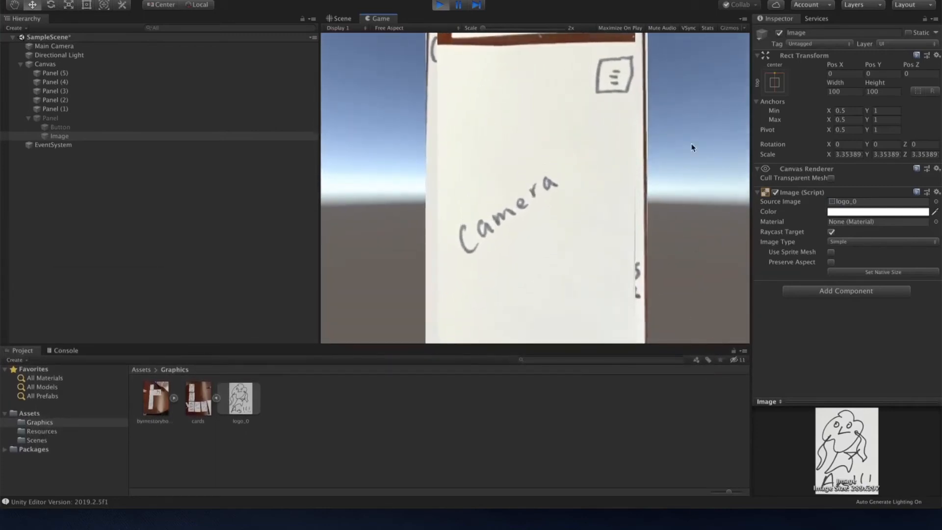
click(436, 6)
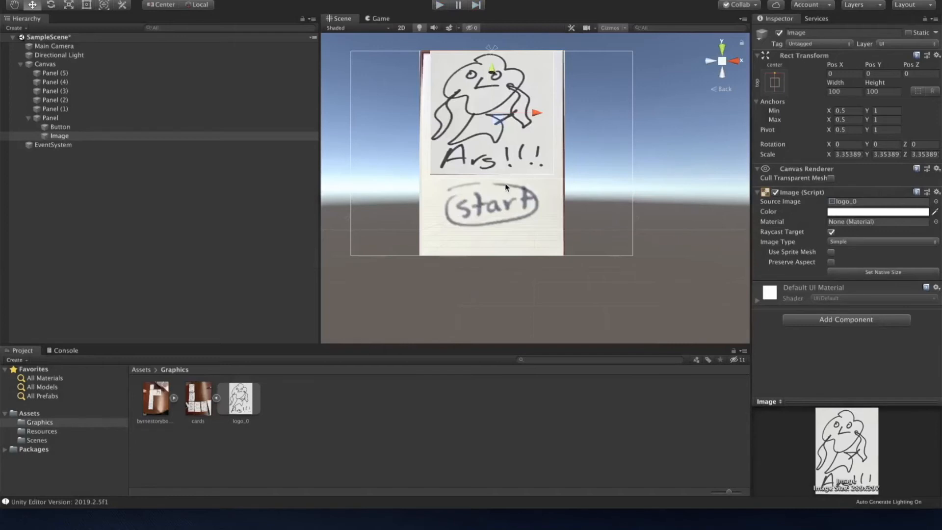
- Rerun the scene and try different Game view heights to check the start screen's layout
click(439, 5)
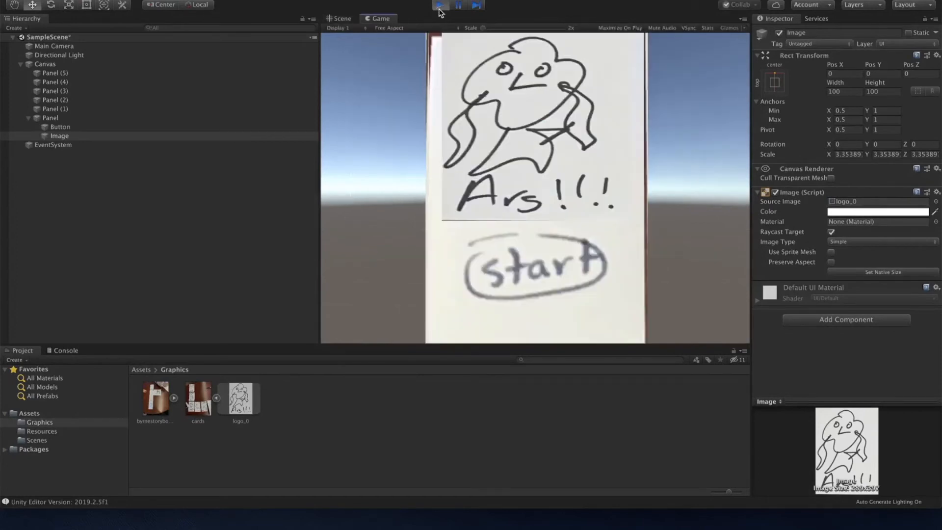
drag(581, 344, 616, 353)
drag(570, 343, 559, 433)
click(439, 6)
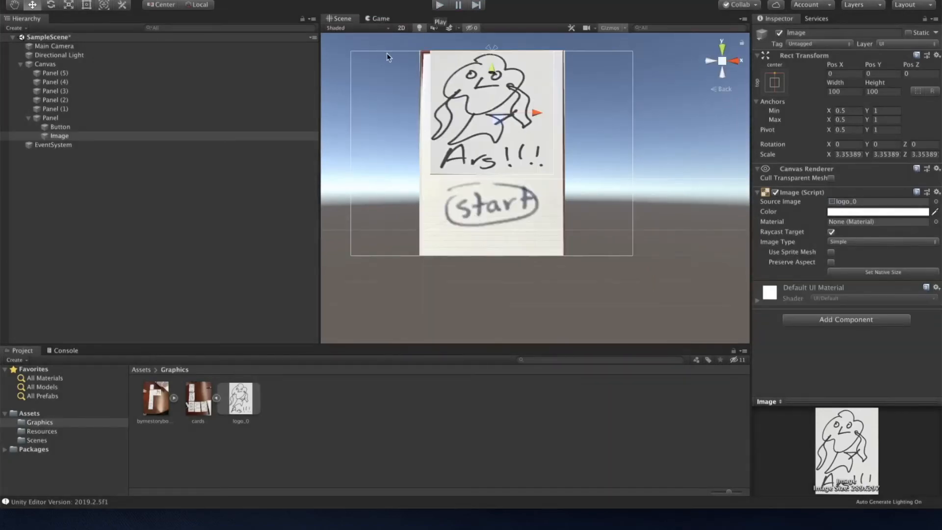
click(439, 6)
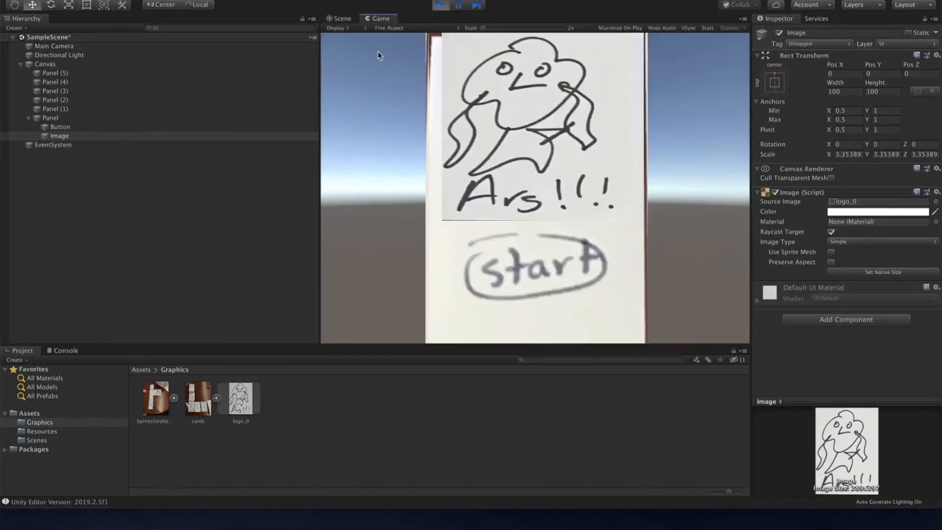
- Set the Game view's aspect ratio to 10:16 and check the start screen in and out of Play mode
click(399, 29)
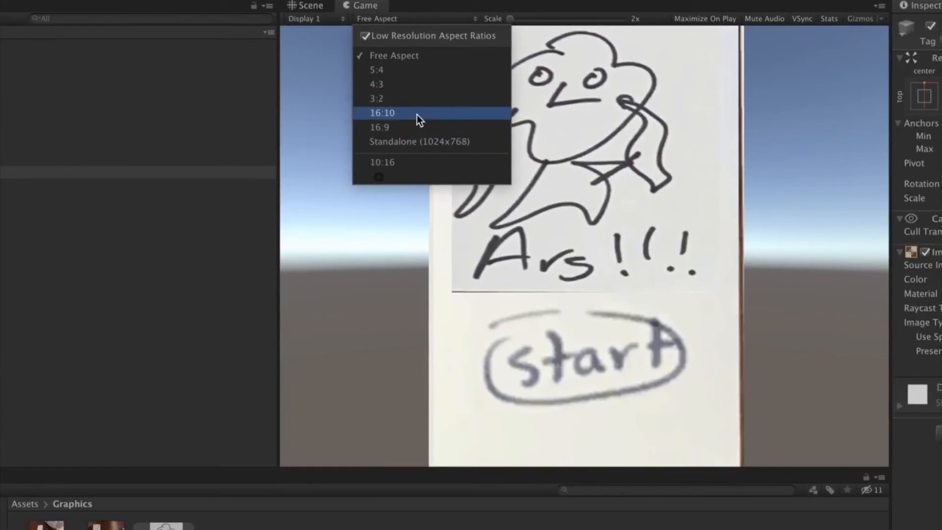
click(414, 162)
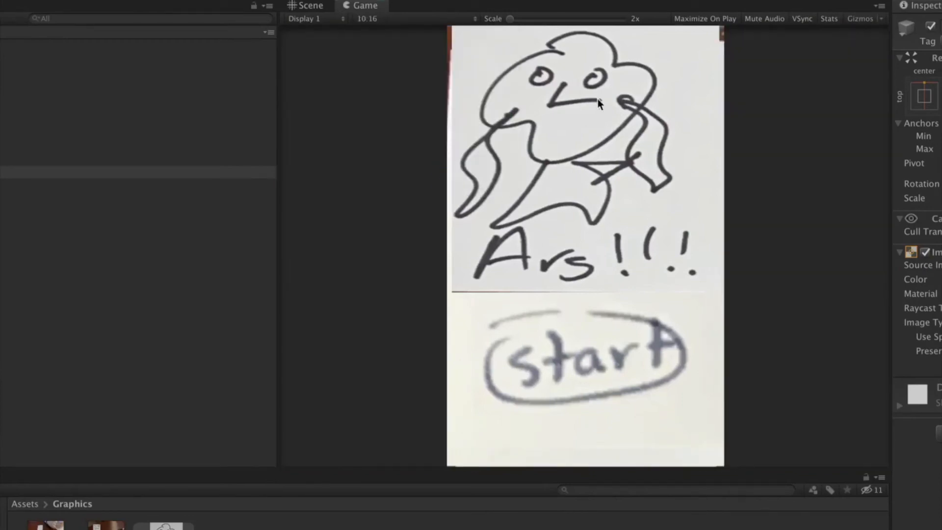
click(566, 360)
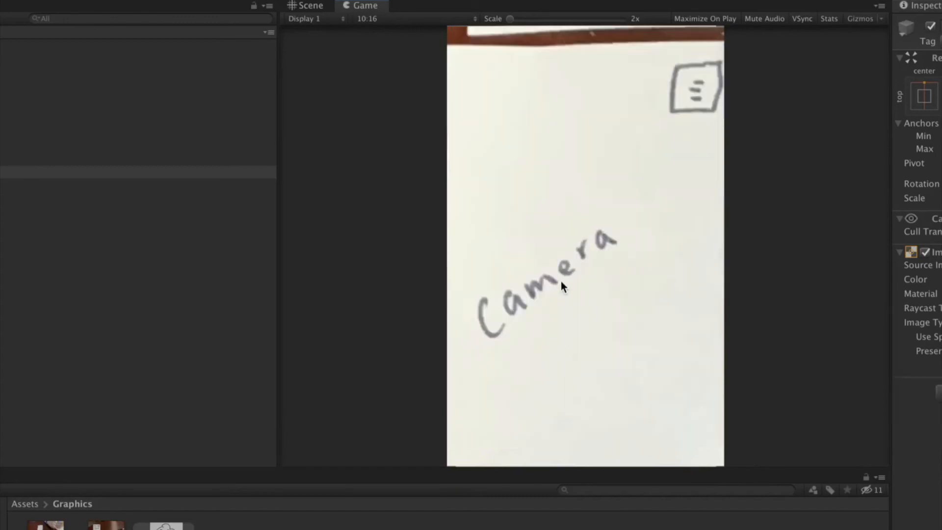
key(super+p)
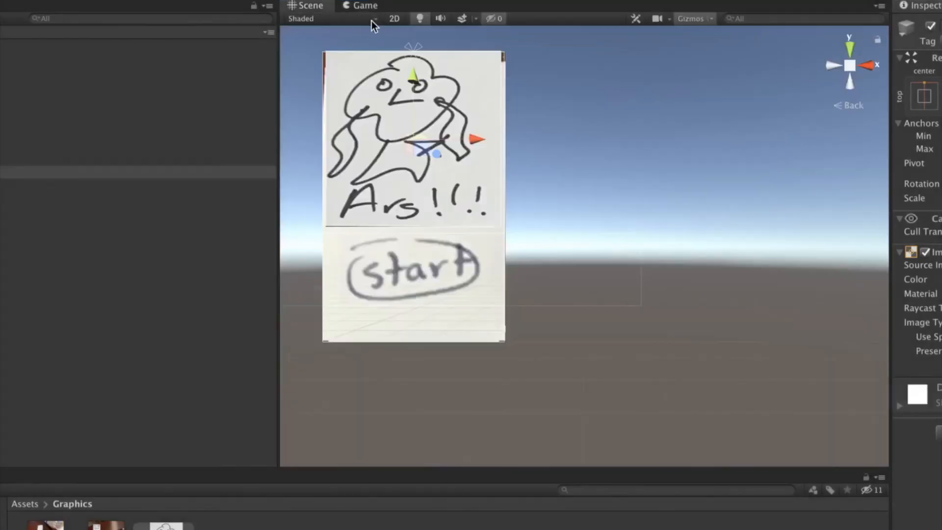
click(356, 18)
click(355, 11)
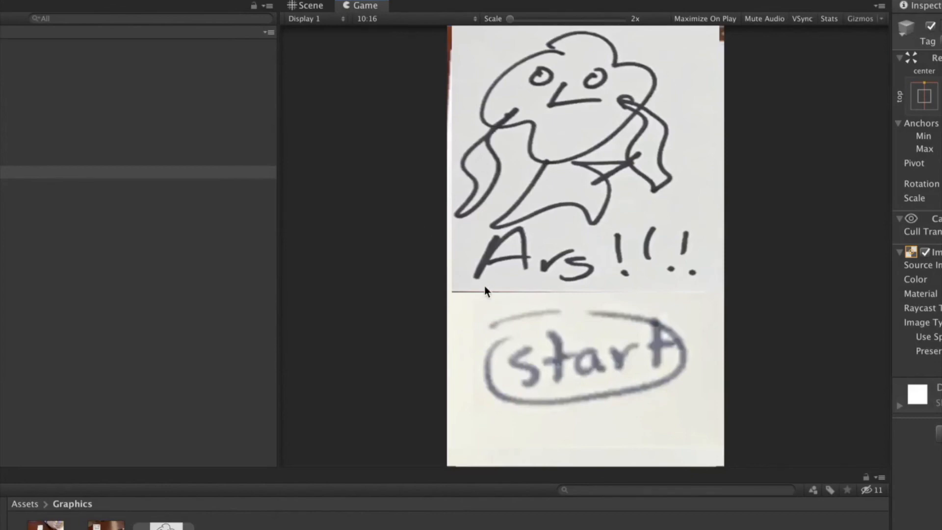
- Minimize the Unity editor window to get to the desktop and its open Finder window
key(super+Tab)
key(super+Tab)
key(super+Tab)
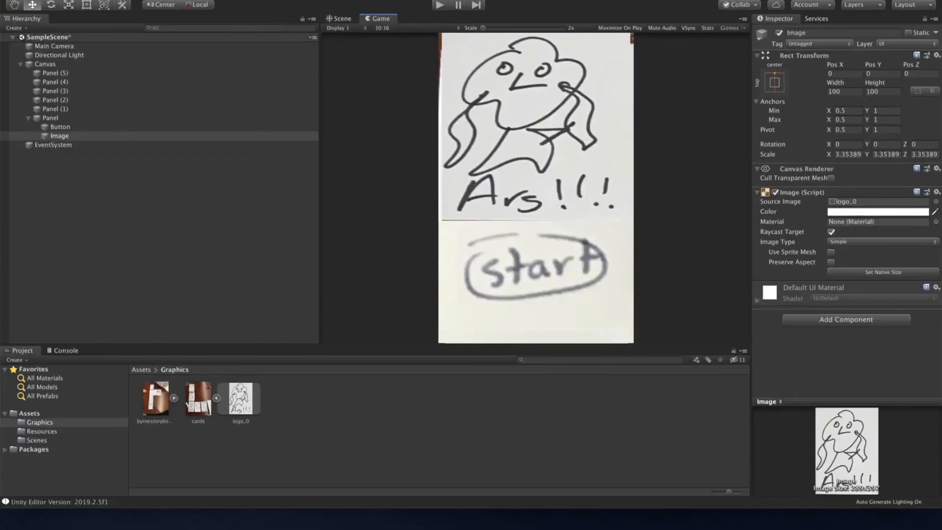
key(super+m)
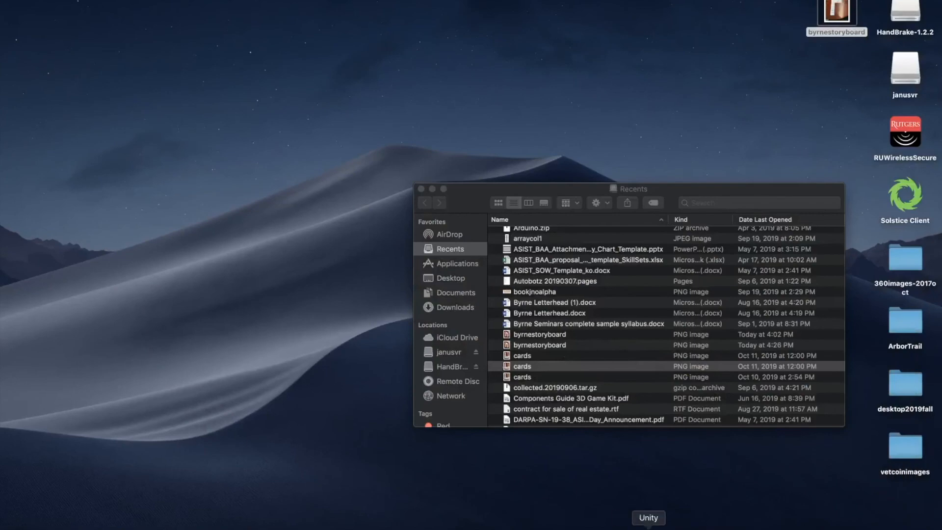